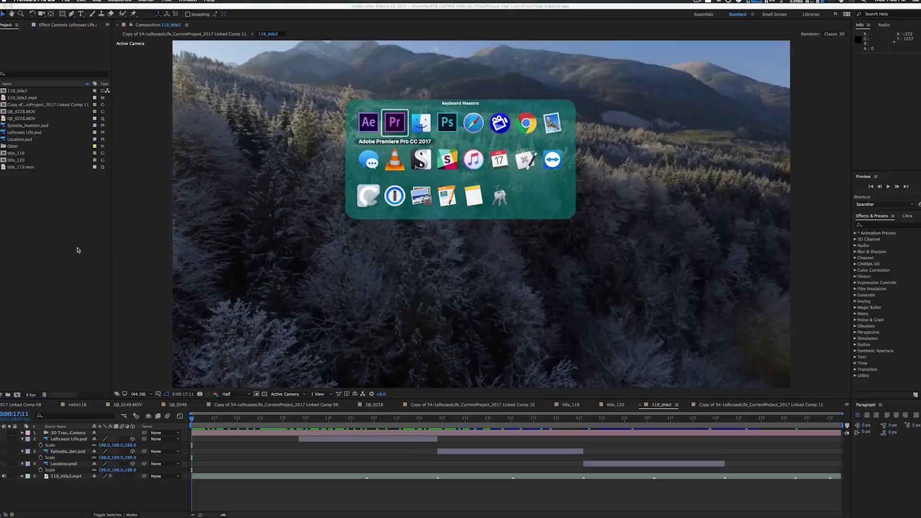
Step: Switch to After Effects and open the dialog for importing footage into the project
key("super+Tab")
key("super+Tab")
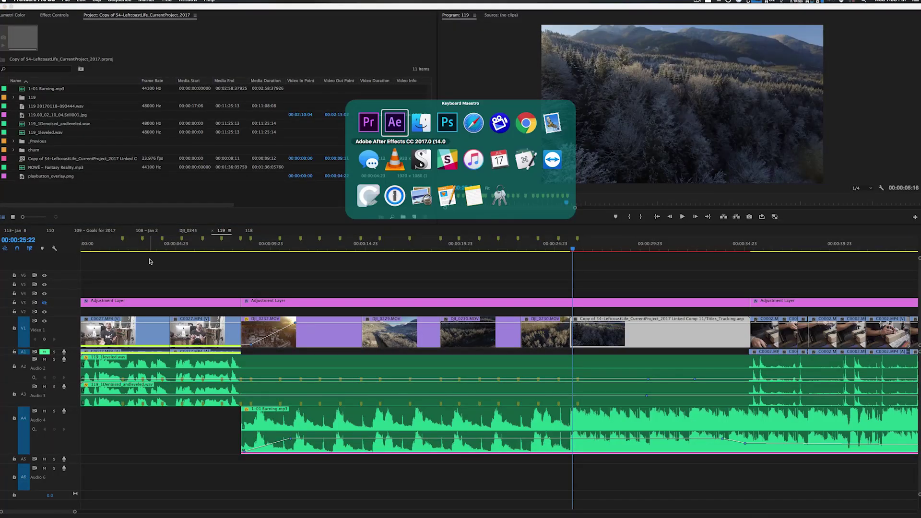
double_click(40, 210)
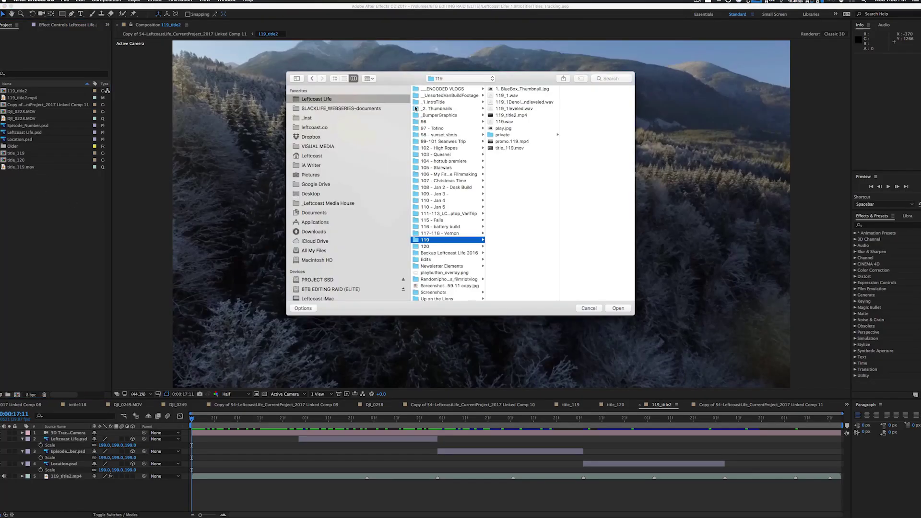
Step: Browse the import dialog to the 170118 folder inside 120, a7s Reel 1, private, SONY, APP_TLPS
left_click(446, 245)
scroll(442, 157, "up", 1)
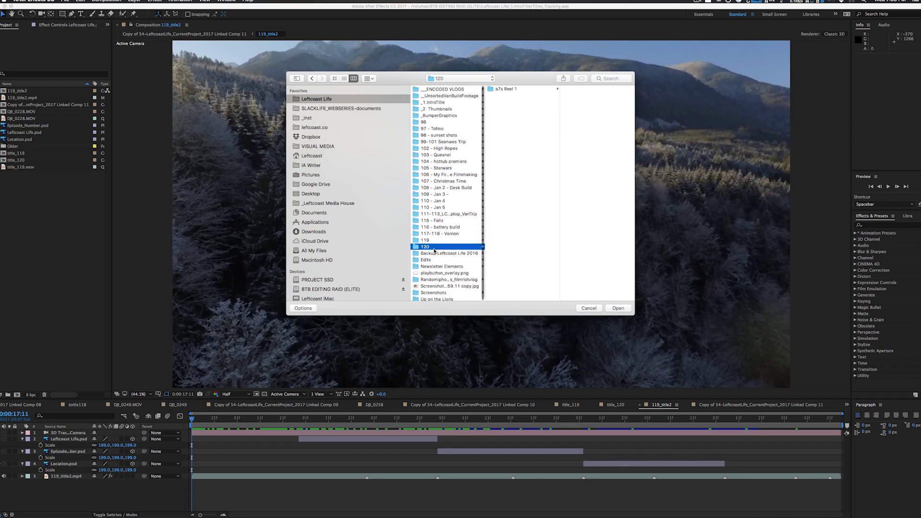
left_click(513, 89)
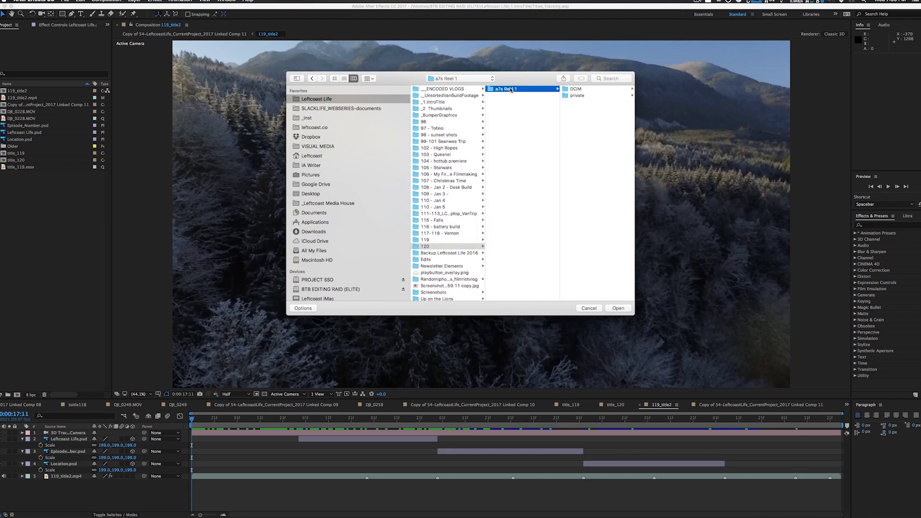
left_click(577, 95)
left_click(573, 102)
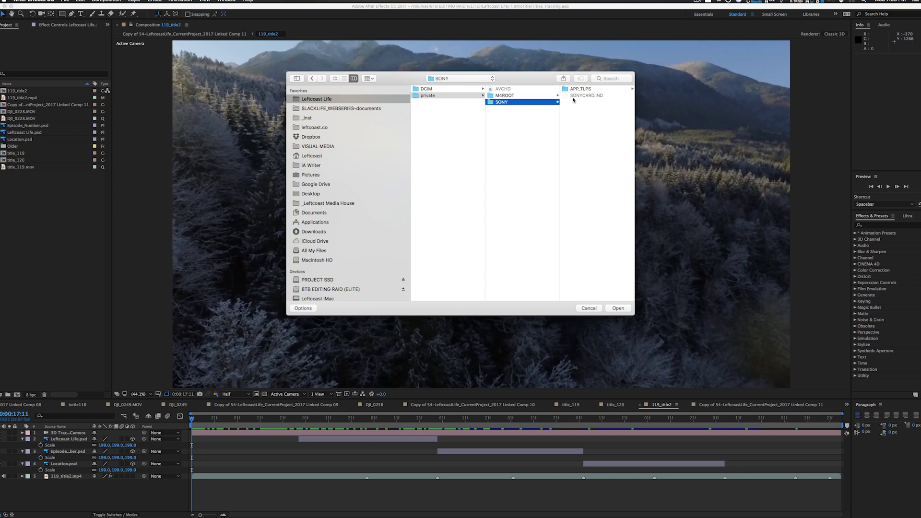
left_click(575, 89)
left_click(575, 89)
left_click(575, 89)
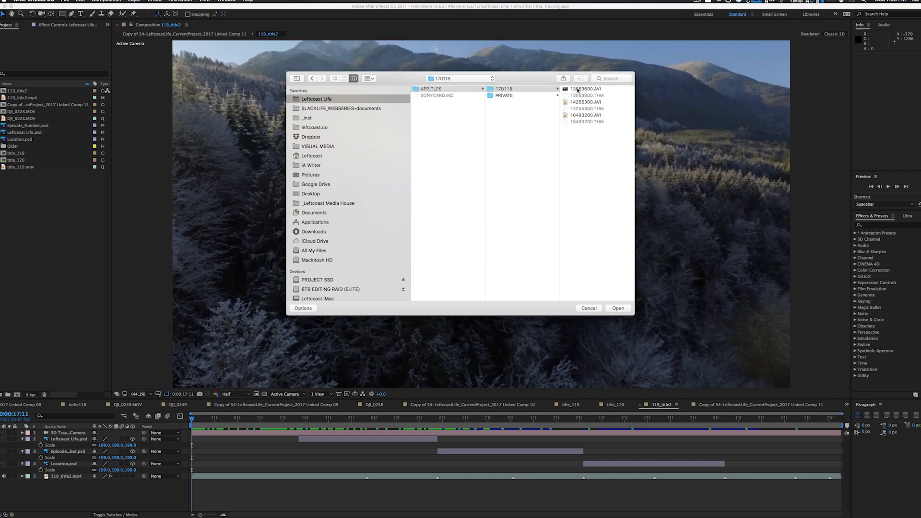
Step: Preview the AVI clips in the 170118 folder and import 16493200.AVI into the project
key("space")
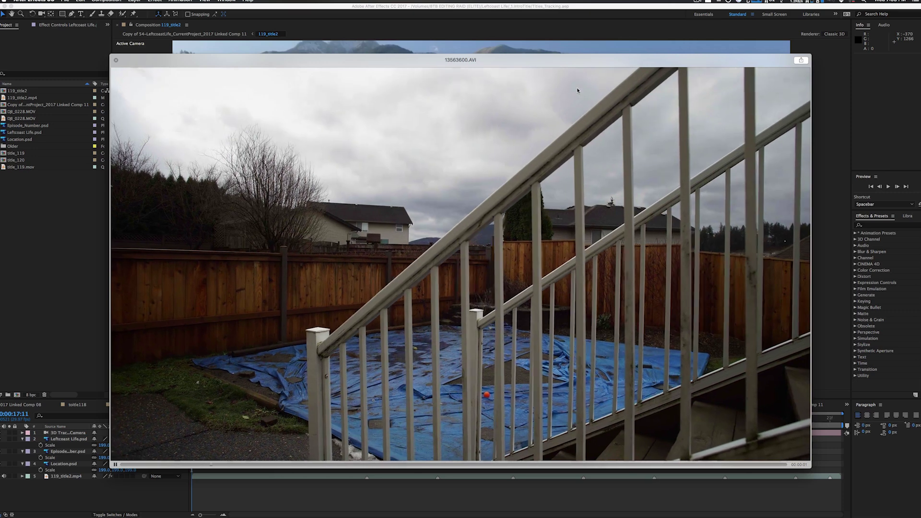
key("Down")
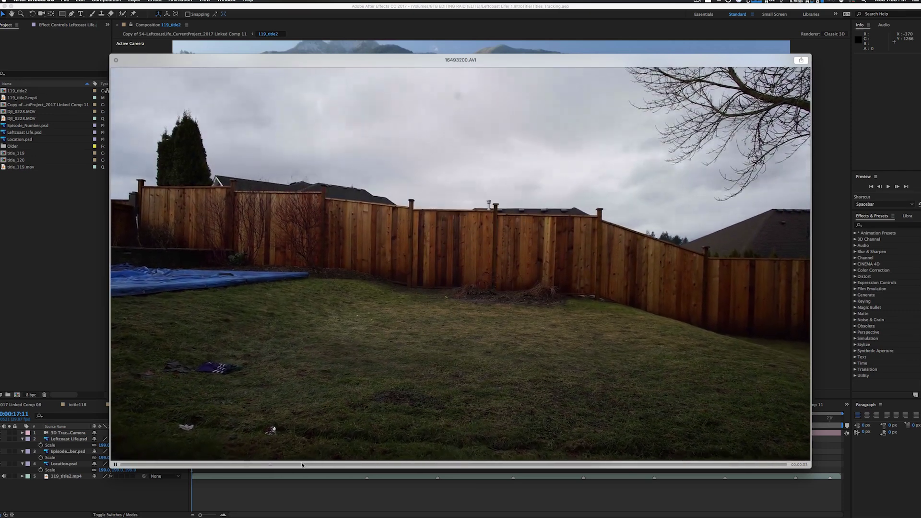
left_click(483, 464)
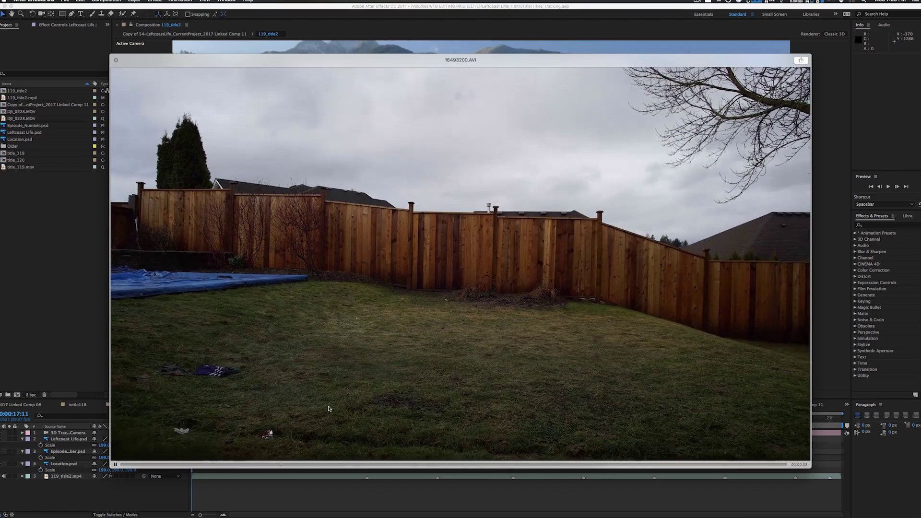
key("space")
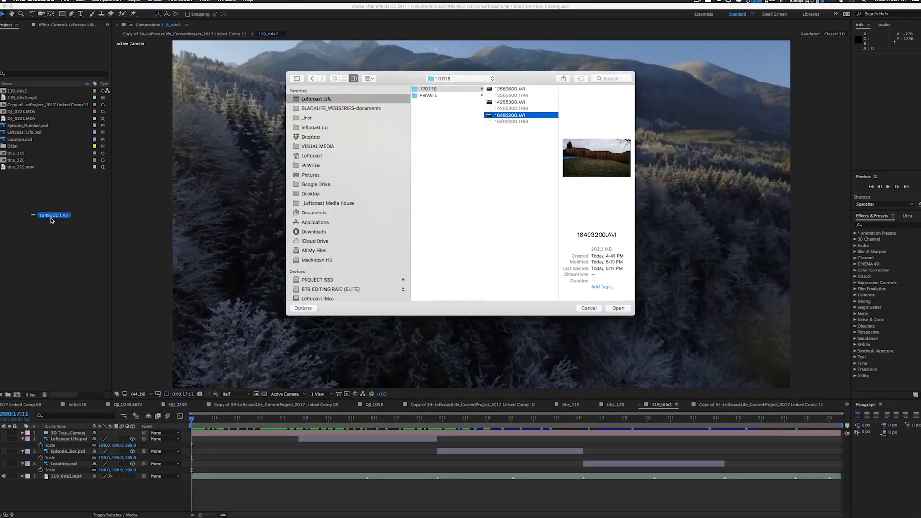
left_click(619, 312)
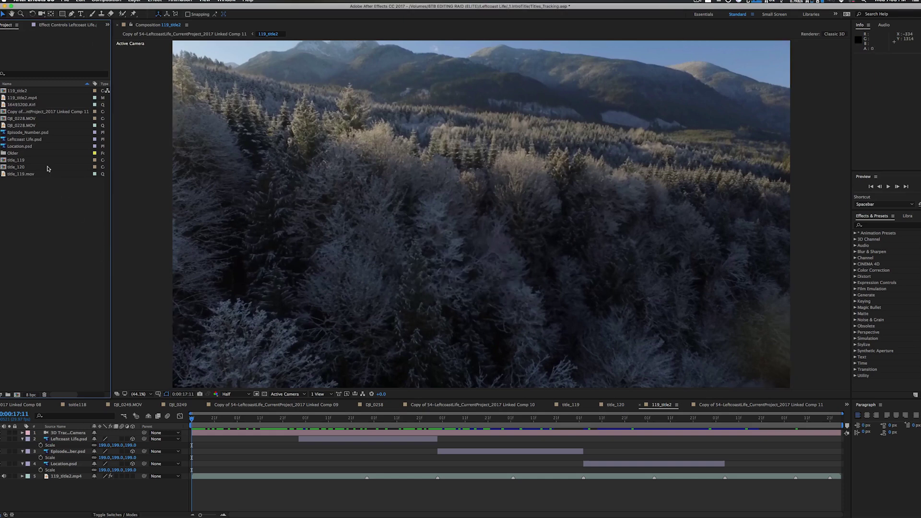
Step: Create a new composition from the 16493200.AVI footage
left_click(22, 105)
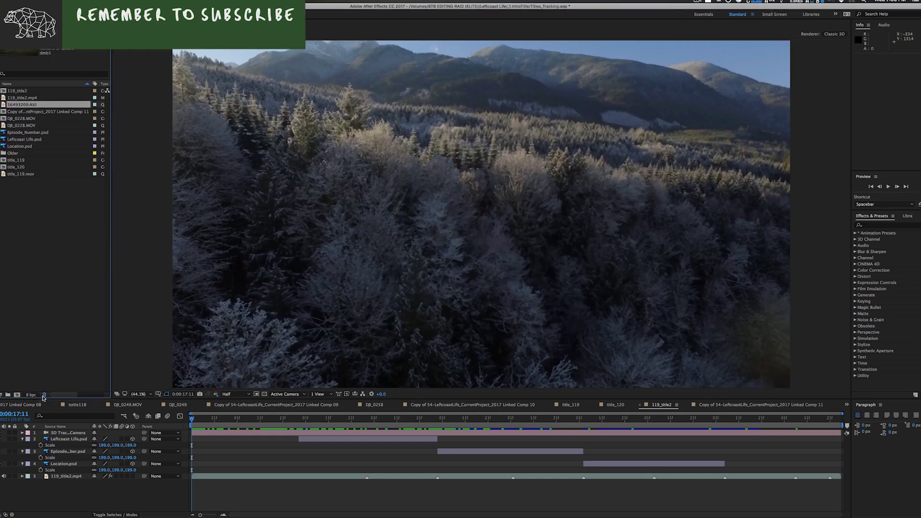
left_click_drag(21, 395, 21, 395)
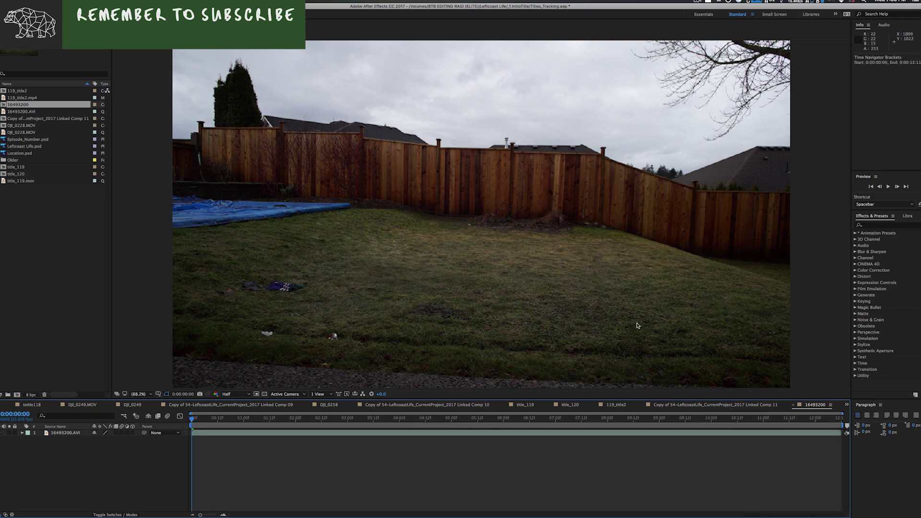
Step: Find the 3D Camera Tracker effect by searching for "3d cam" and apply it to the 16493200.AVI footage
left_click(880, 226)
type("3d cam")
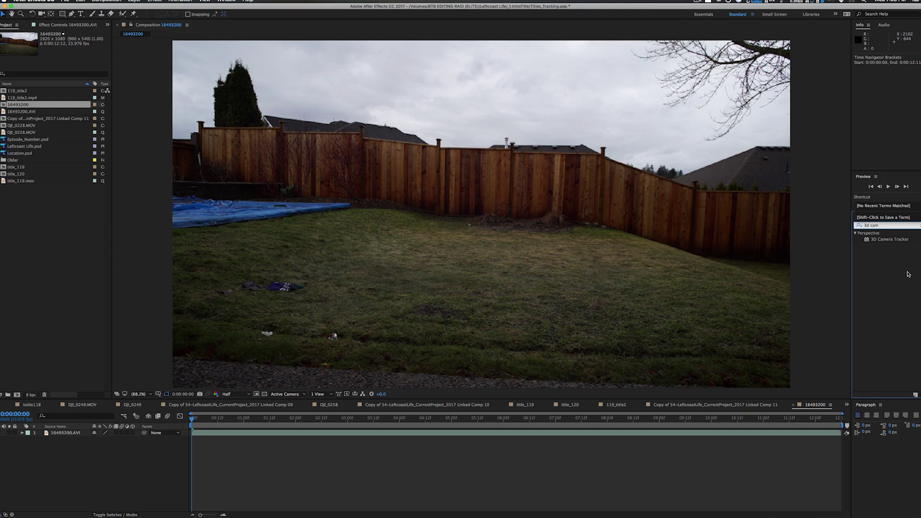
key("Return")
left_click_drag(885, 239, 513, 246)
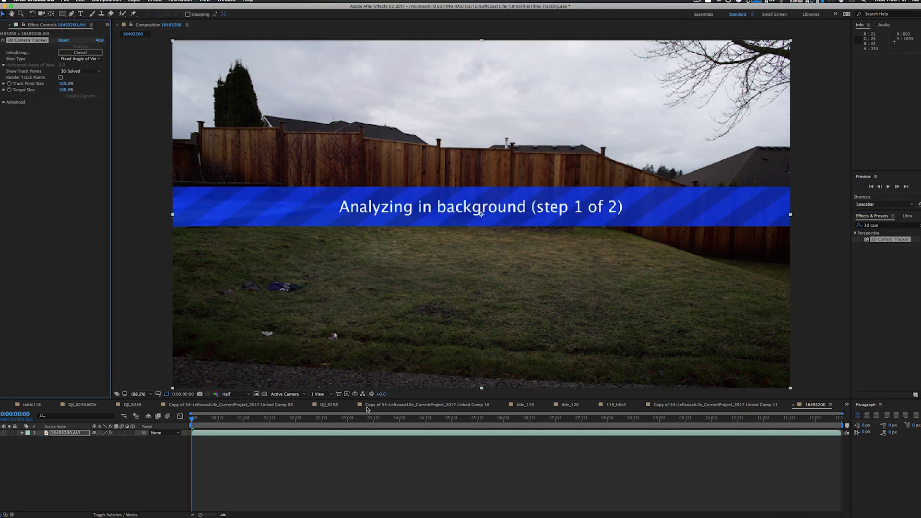
left_click(368, 457)
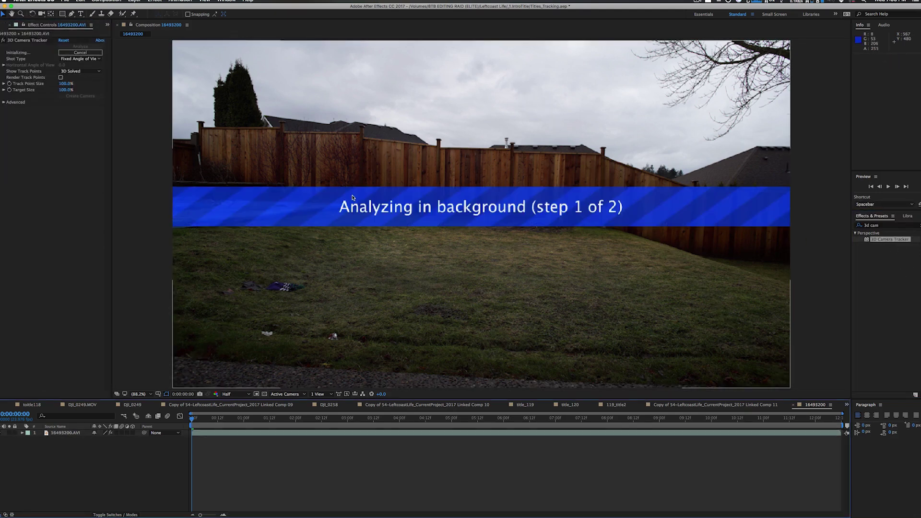
left_click(75, 308)
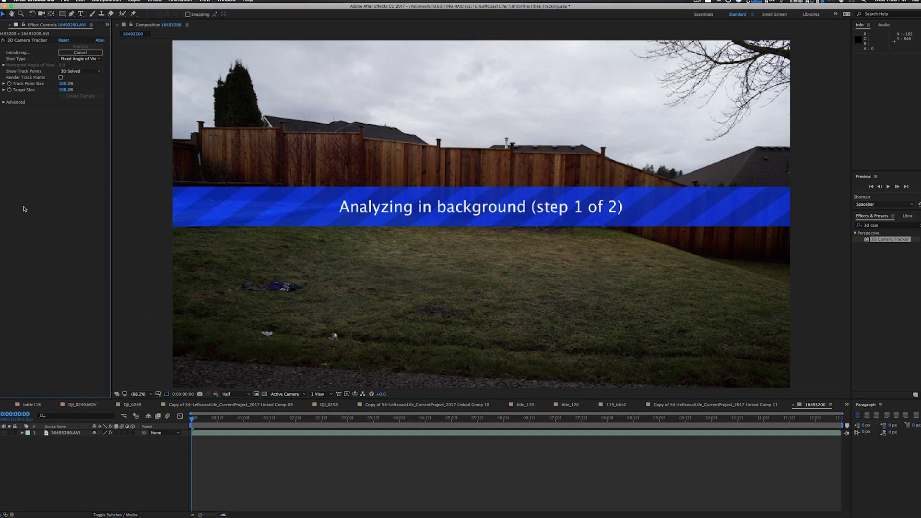
Step: Bring Episode_Number.psd, Leftcoast Life.psd and Location.psd from the 120 title folder in Finder into the composition as layers above the footage
key("super+Tab")
key("super+Tab")
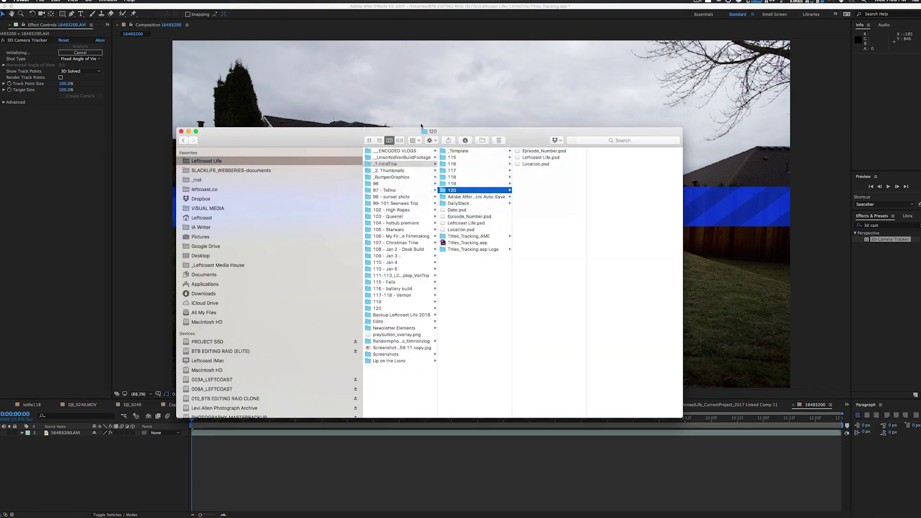
left_click_drag(441, 133, 413, 120)
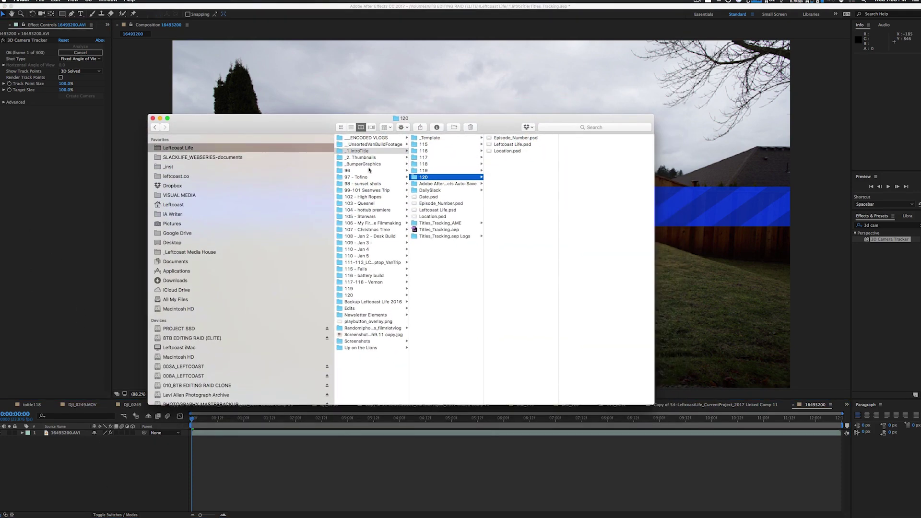
scroll(378, 165, "up", 1)
left_click_drag(520, 167, 76, 458)
Step: Check the three title PSD files in the 120 folder in Finder and return to the composition in After Effects
key("super+Tab")
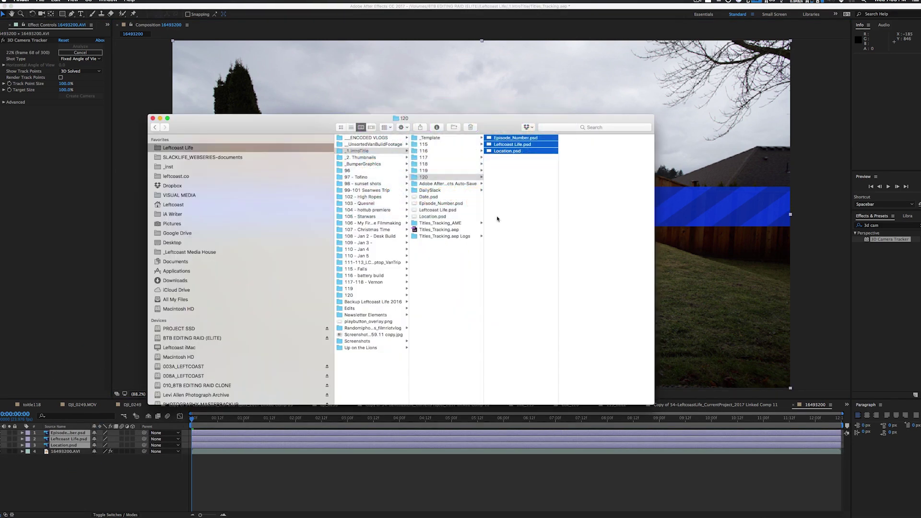
left_click(443, 177)
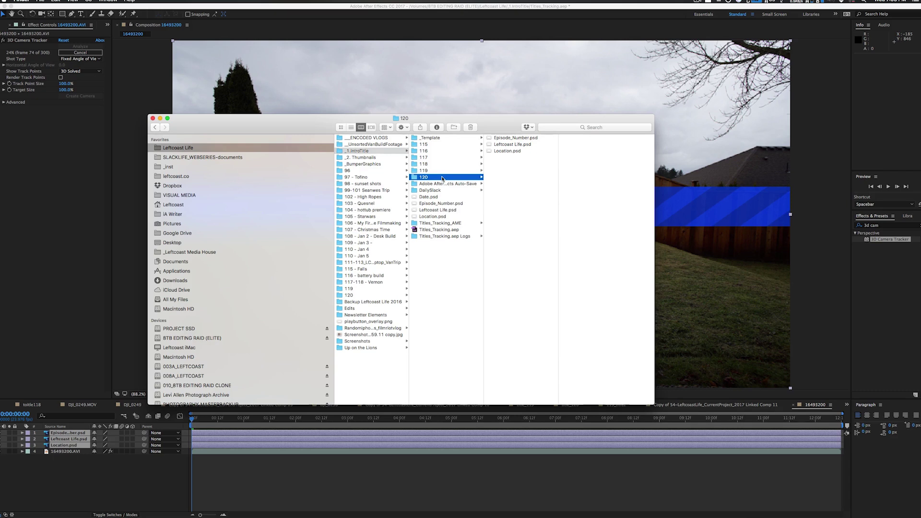
left_click(81, 330)
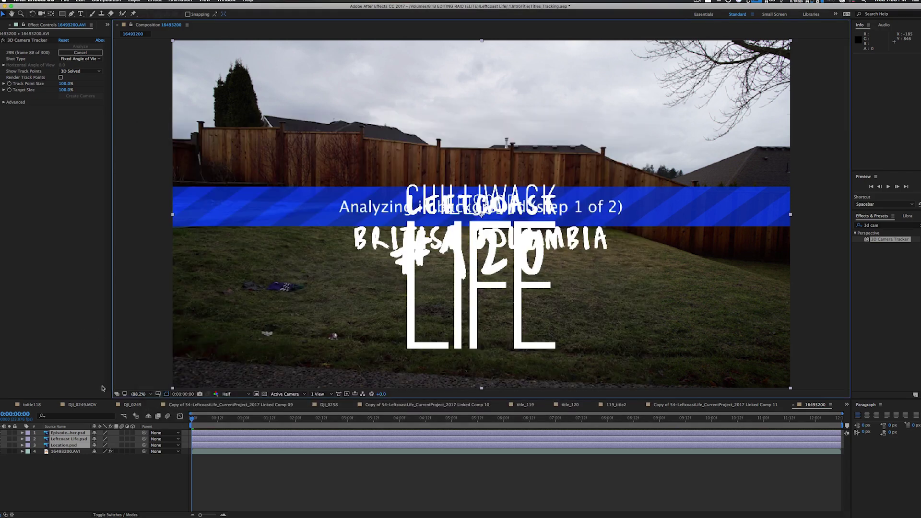
left_click_drag(200, 515, 210, 515)
key("super+Tab")
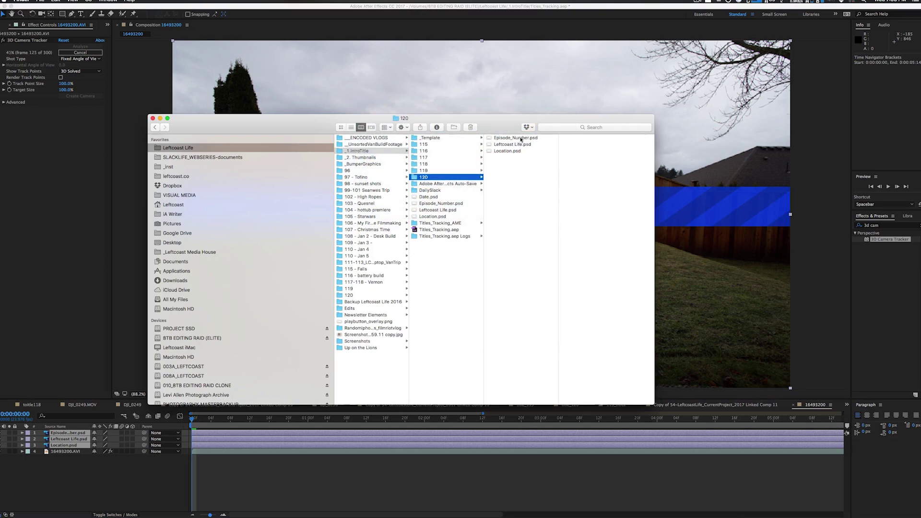
left_click(93, 304)
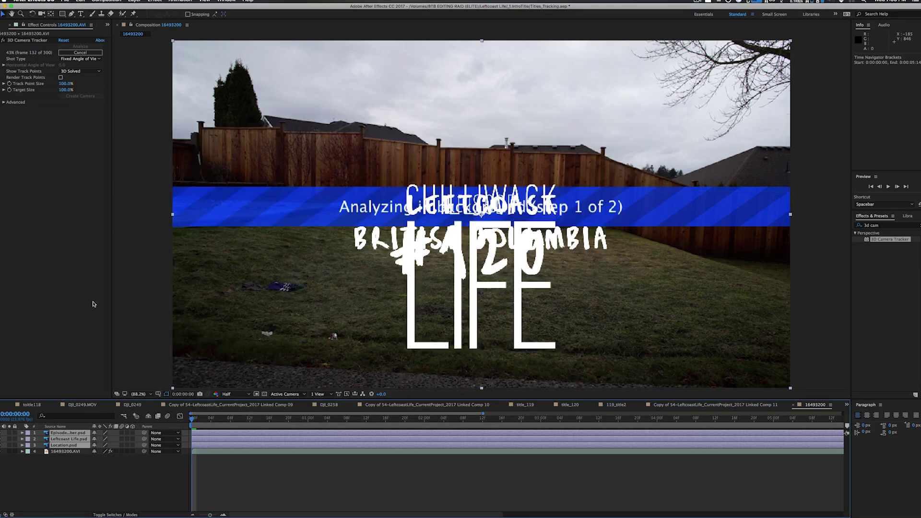
Step: Make the Episode_Number.psd, Leftcoast Life.psd and Location.psd title layers 3D layers
left_click(85, 482)
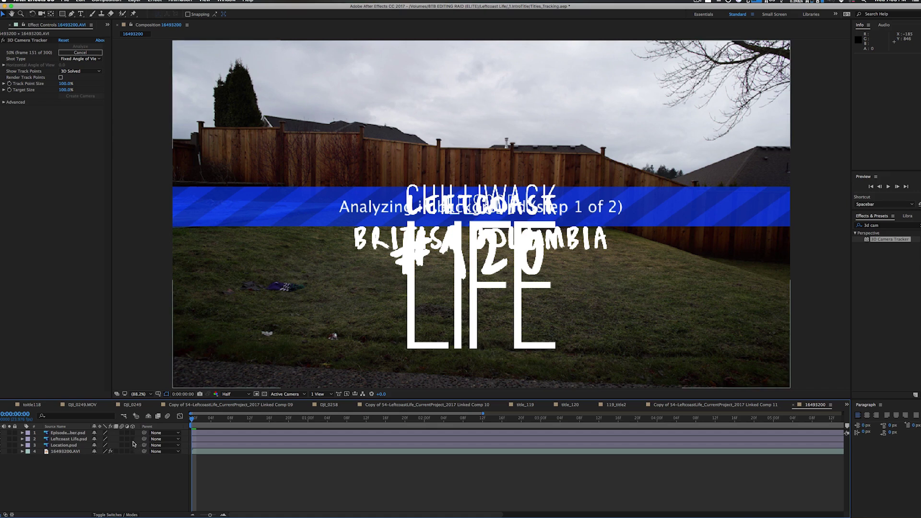
left_click(210, 434)
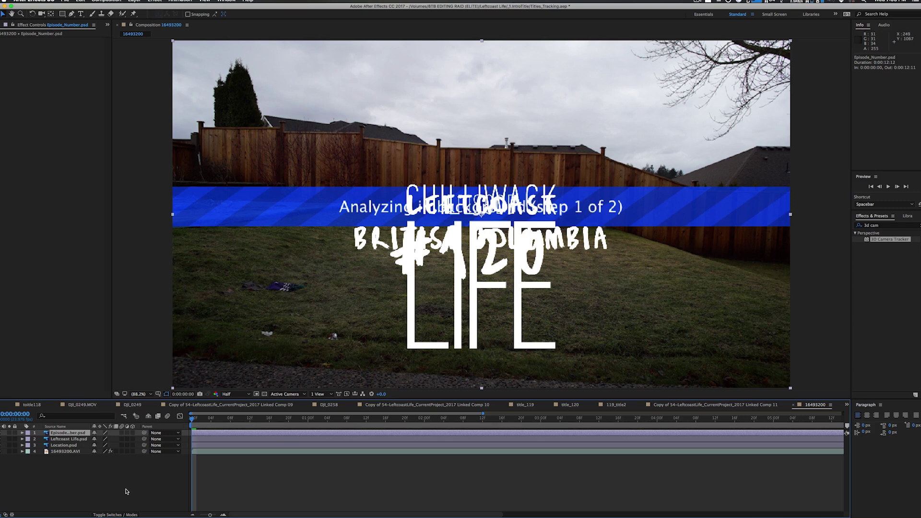
left_click(79, 440)
left_click(74, 445)
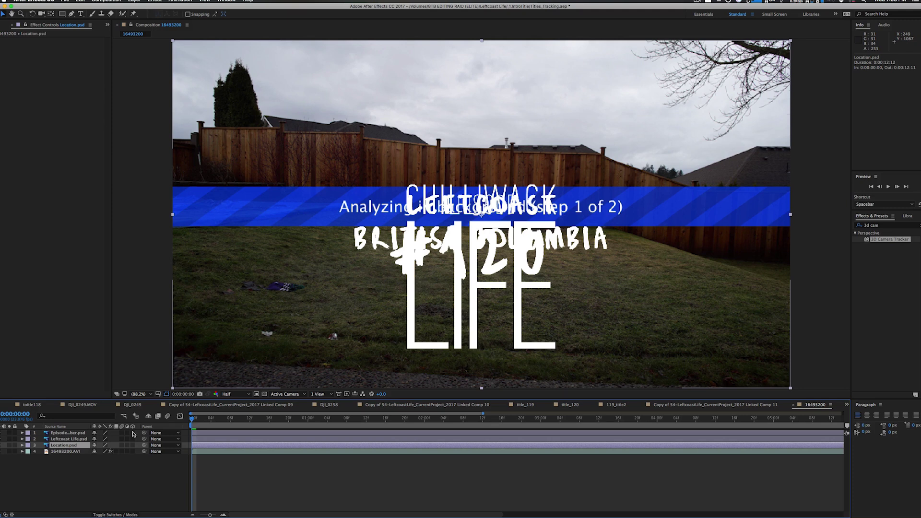
left_click(132, 433)
left_click(133, 445)
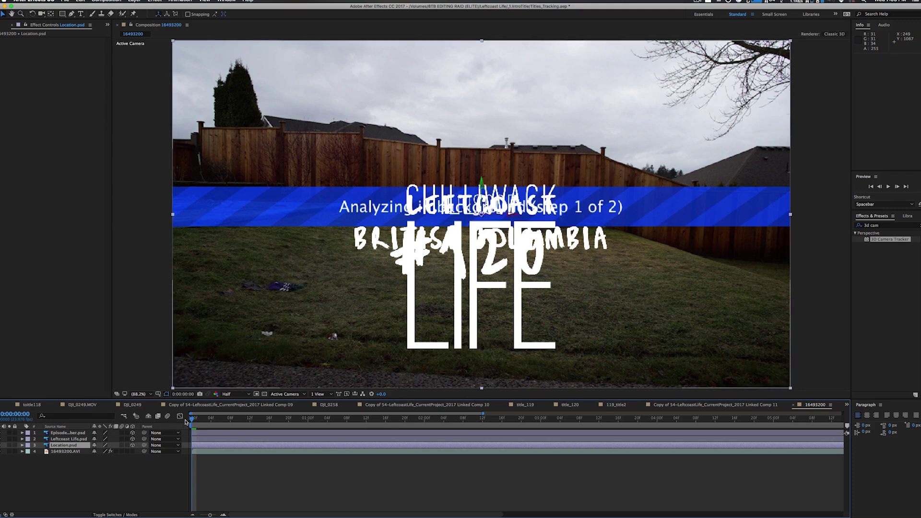
Step: Reveal the Position of all three title layers and set their Z position to 2390
left_click(82, 433, "super")
left_click(80, 439, "super")
key("p")
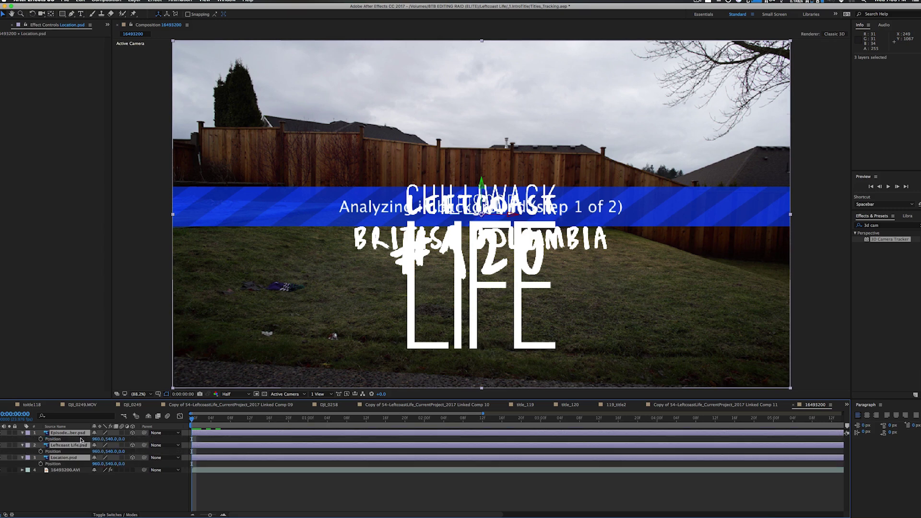
left_click_drag(122, 439, 170, 439)
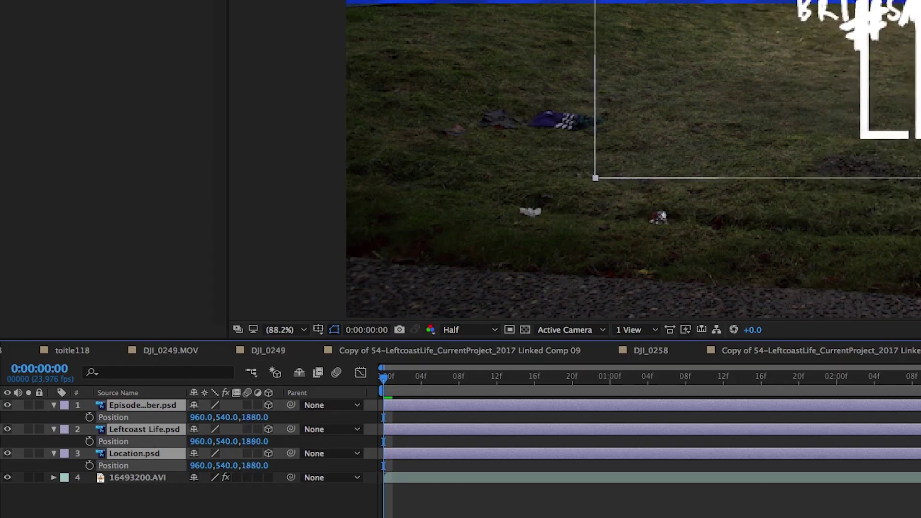
mouse_move(920, 408)
left_mouse_down()
mouse_move(677, 409)
mouse_move(916, 409)
left_mouse_up()
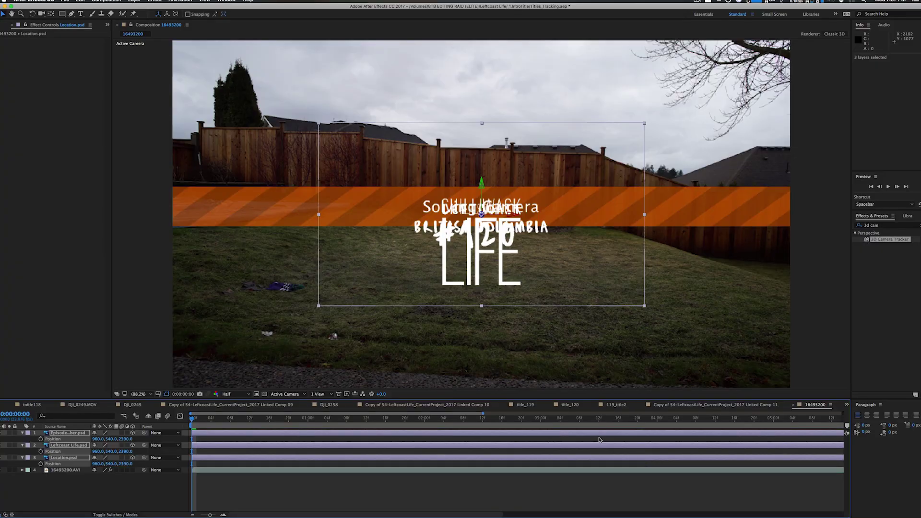
Step: Create a 3D tracker camera from the 3D Camera Tracker effect on the 16493200.AVI layer
left_click(70, 471)
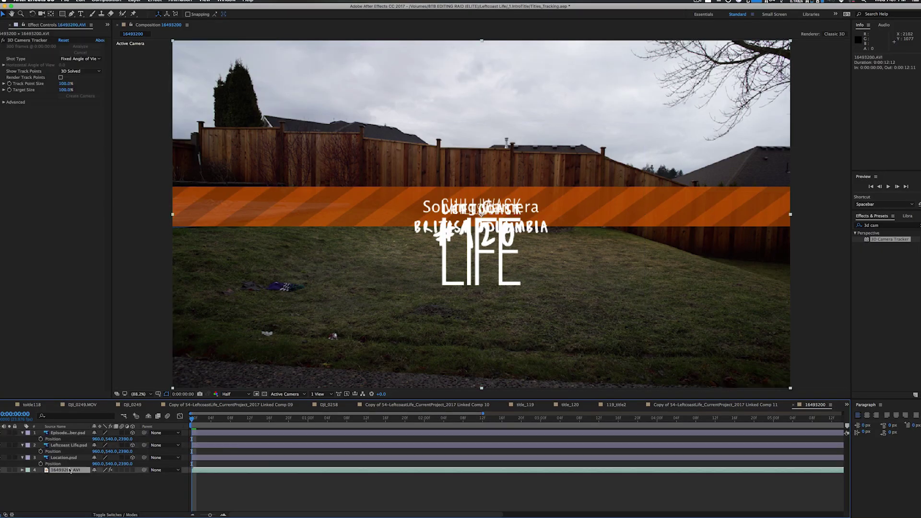
left_click(81, 96)
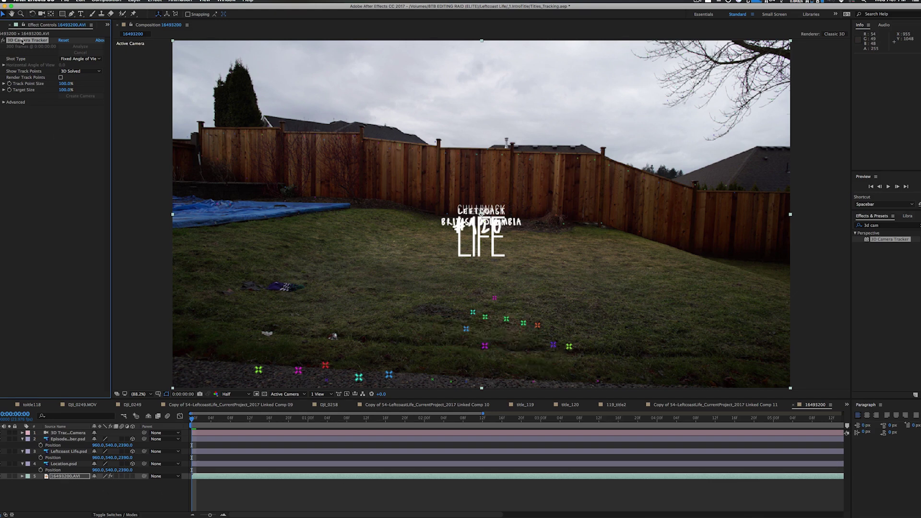
Step: Examine the creation options offered for a track point on the grass near the pavement, without creating anything
right_click(569, 346)
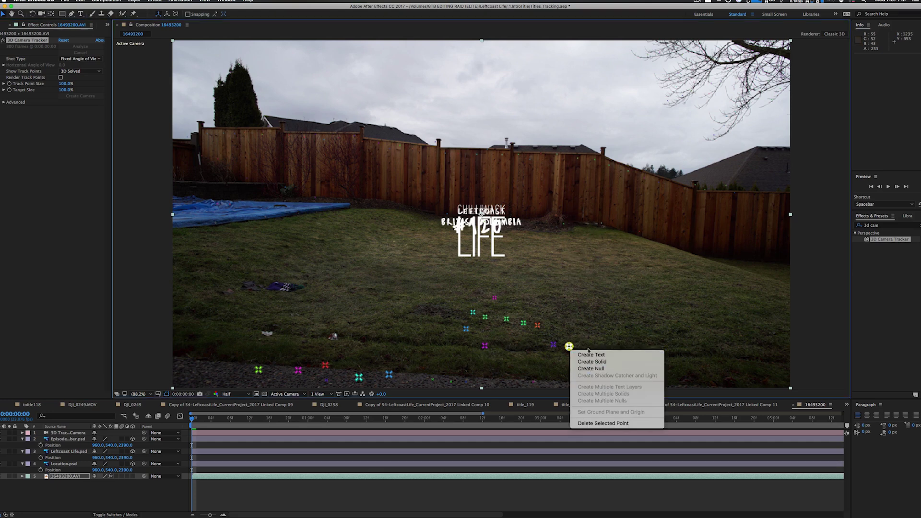
left_click(521, 494)
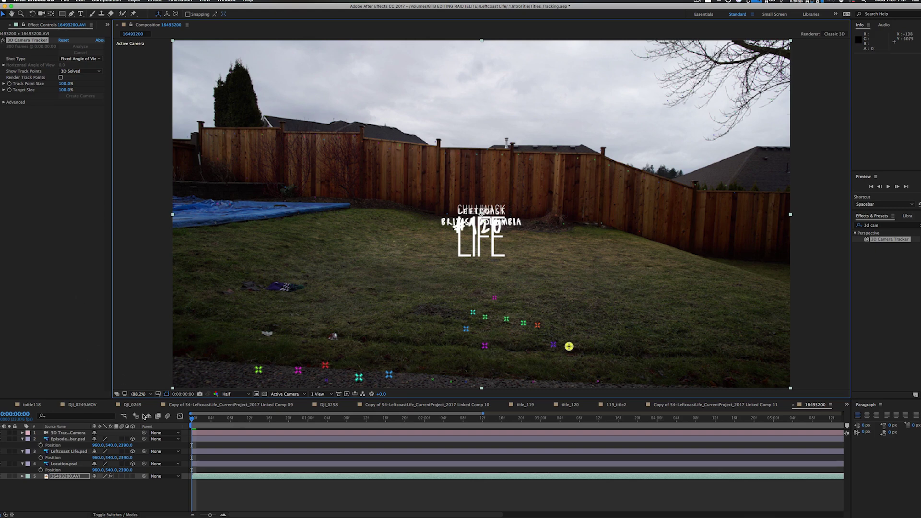
left_click(142, 432)
left_click_drag(202, 422, 180, 423)
left_click(204, 499)
Step: Set the preview resolution to Third and scrub through the clip to check how the stacked titles follow the footage
left_click(77, 439)
left_click(74, 451)
left_click(74, 464)
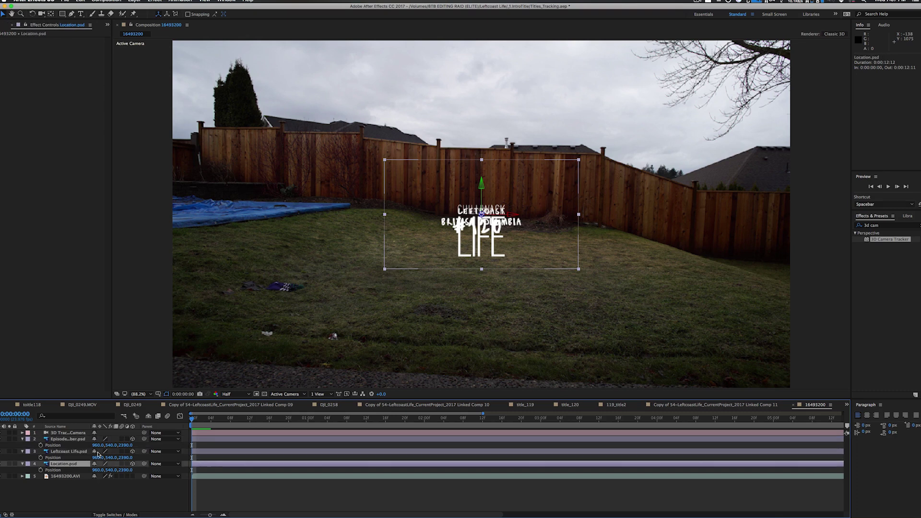
left_click_drag(191, 421, 290, 417)
left_click(230, 395)
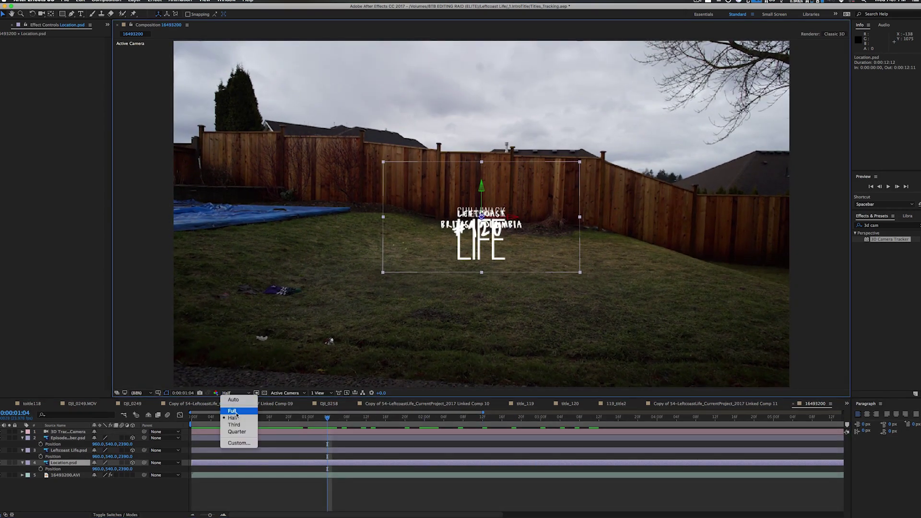
left_click(235, 422)
left_click_drag(342, 418, 550, 428)
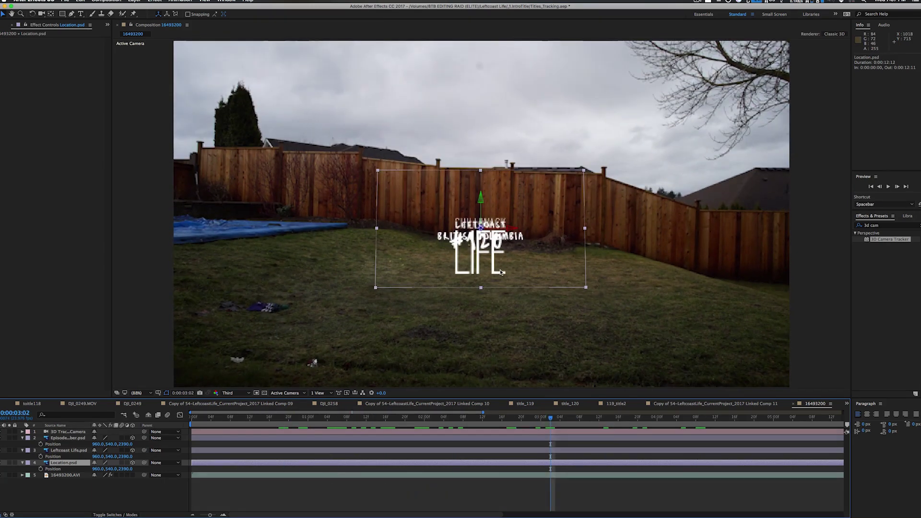
Step: Hide the Episode_Number.psd and Location.psd layers, leaving only the Leftcoast Life title displayed over the clip
left_click(226, 504)
left_click(1, 438)
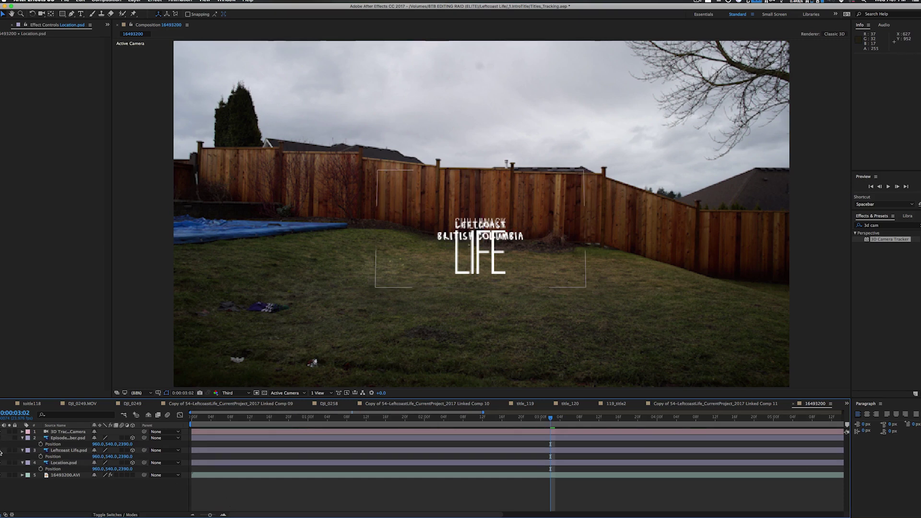
left_click(2, 451)
left_click(3, 451)
left_click(2, 463)
Step: Bring the Leftcoast Life title closer and lower on the grass, at about 941.9, 630.1, 998.9, and preview its tracking
left_click(491, 267)
left_click_drag(491, 267, 490, 270)
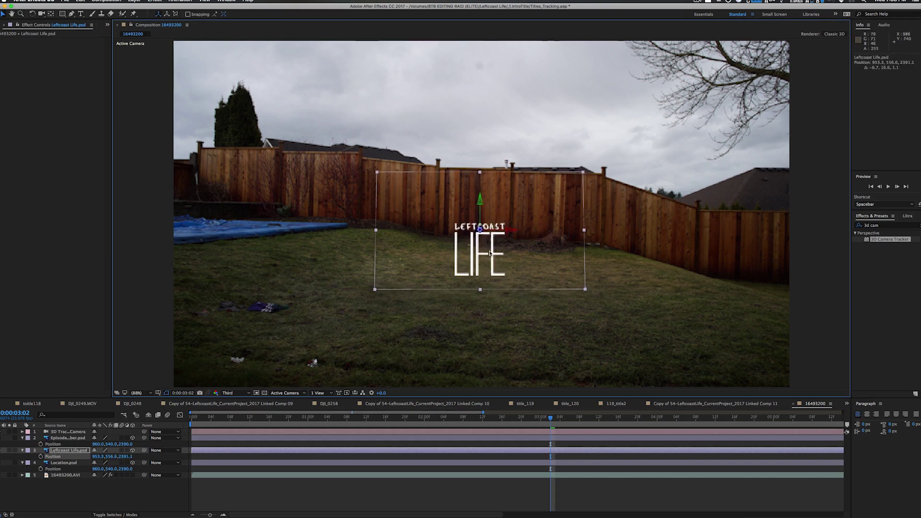
left_click_drag(129, 459, 90, 455)
left_click_drag(480, 287, 477, 301)
left_click_drag(555, 426, 265, 436)
key("space")
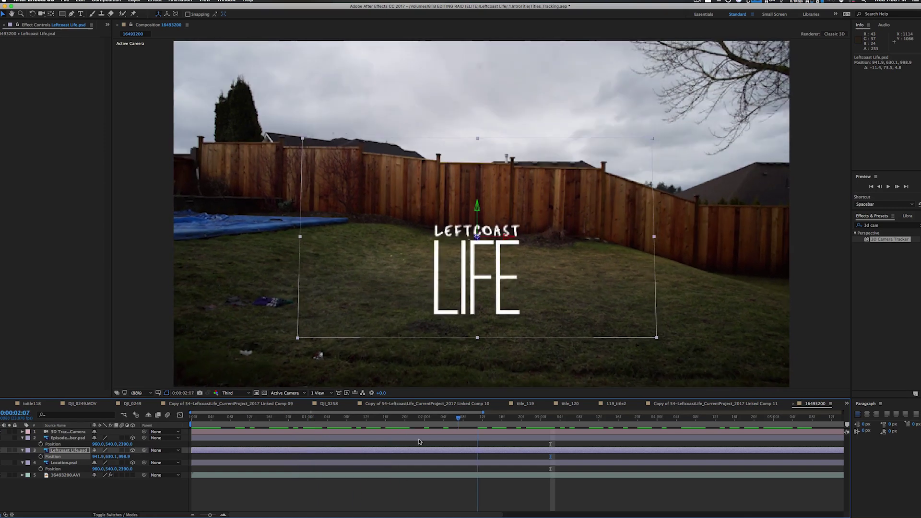
left_click_drag(224, 446, 174, 443)
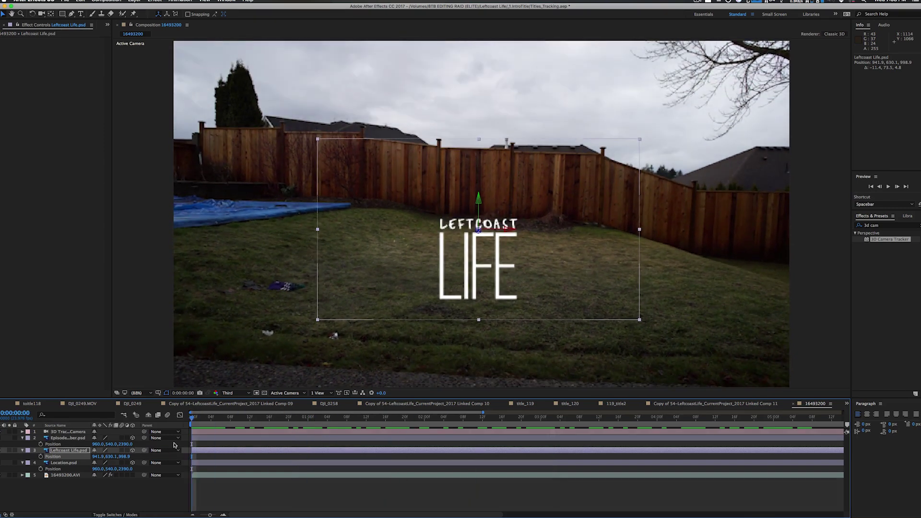
Step: Copy the Leftcoast Life.psd layer's Position onto the Episode_Number.psd and Location.psd layers and show both layers again
left_click(63, 453)
left_click(58, 452)
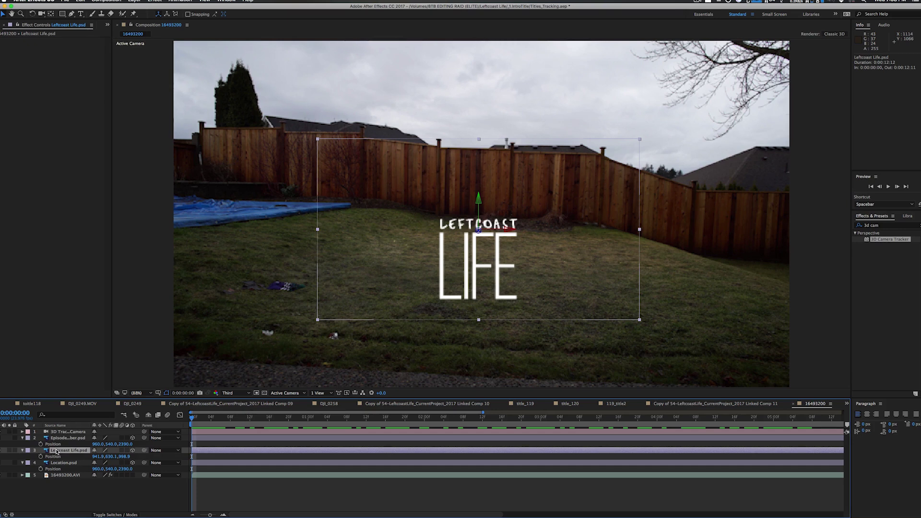
key("p")
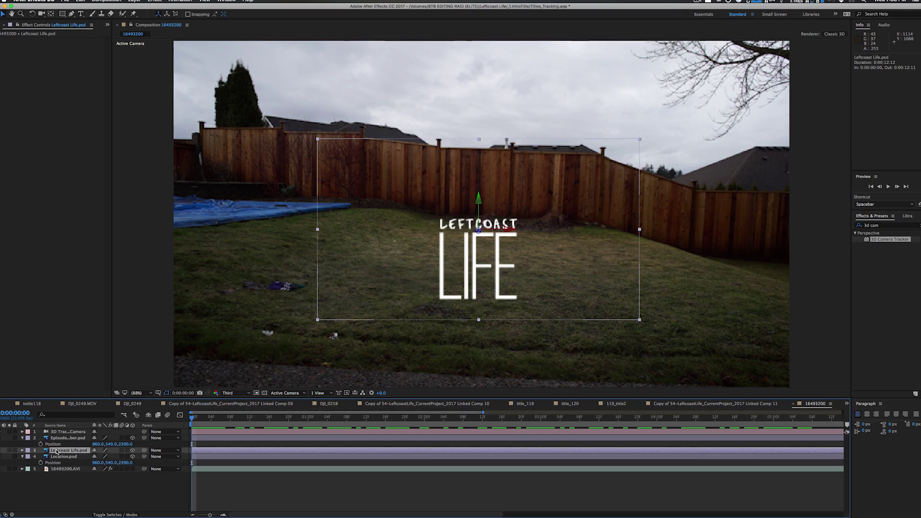
key("p")
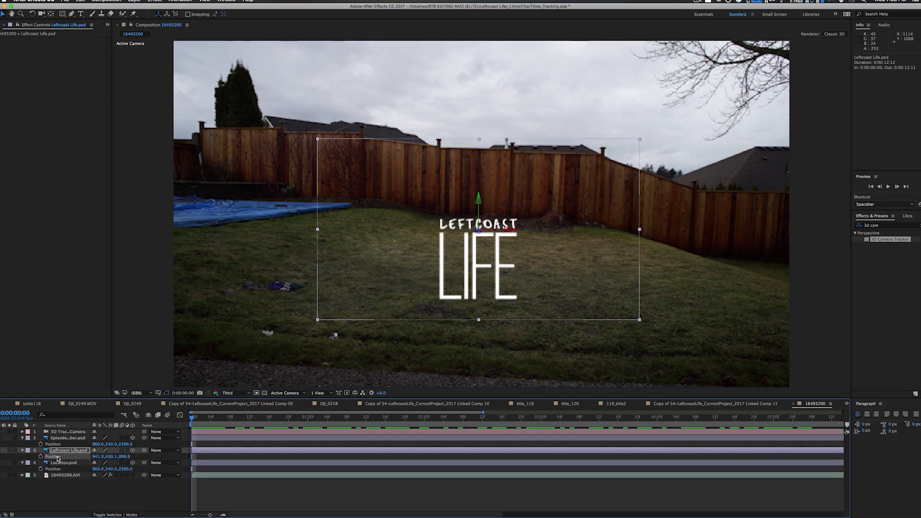
left_click(60, 464)
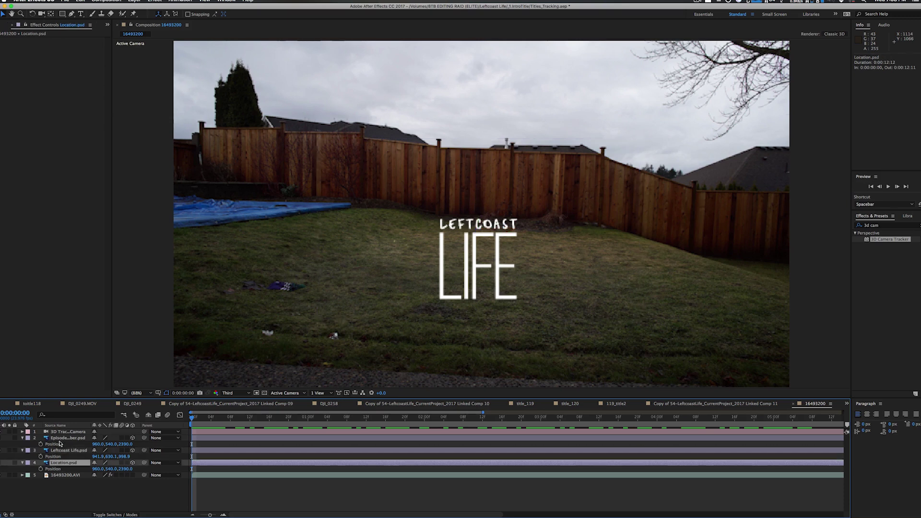
left_click(60, 438, "super")
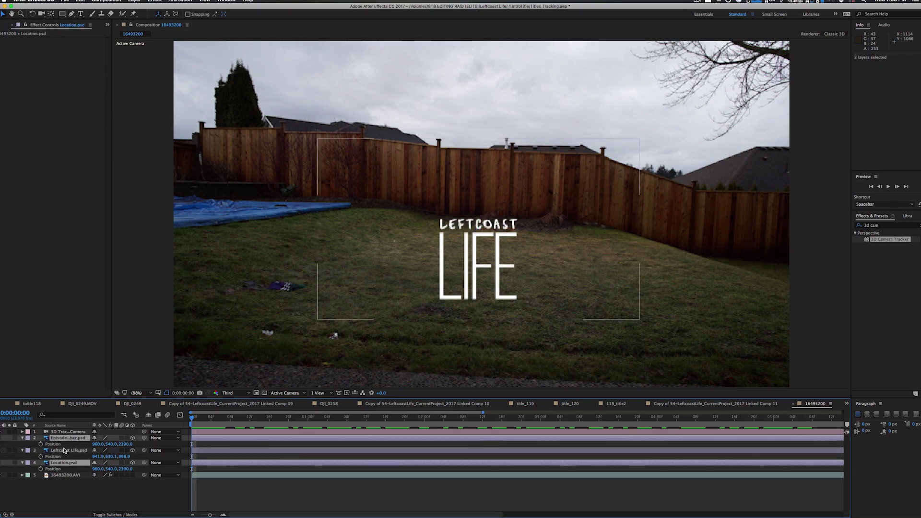
key("super+v")
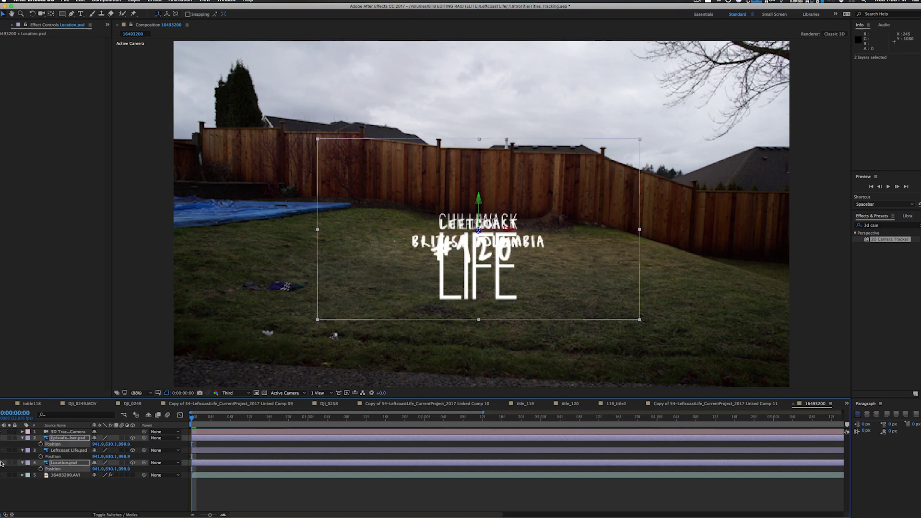
left_click(243, 485)
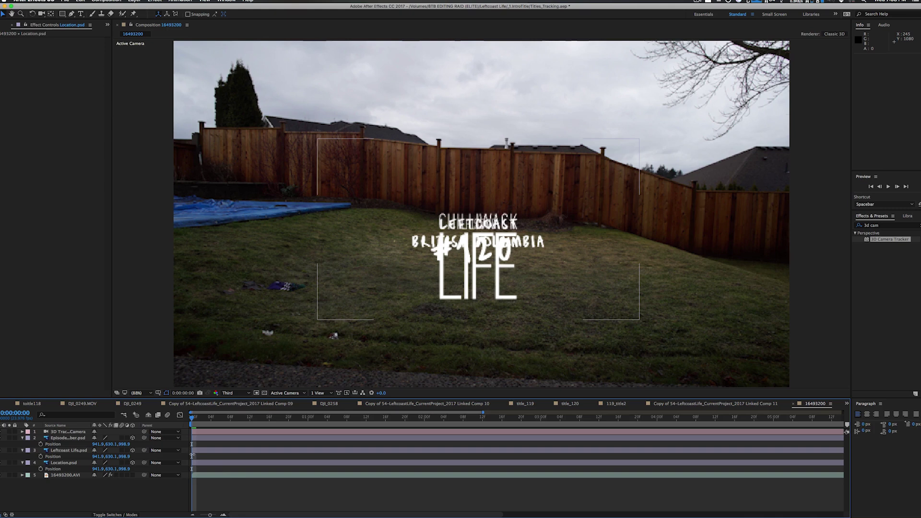
Step: Stagger the Location.psd and Episode_Number.psd layers so they start after the Leftcoast Life title, and preview the timing
left_click_drag(193, 461, 658, 464)
left_click_drag(233, 438, 455, 446)
left_click(402, 450)
key("space")
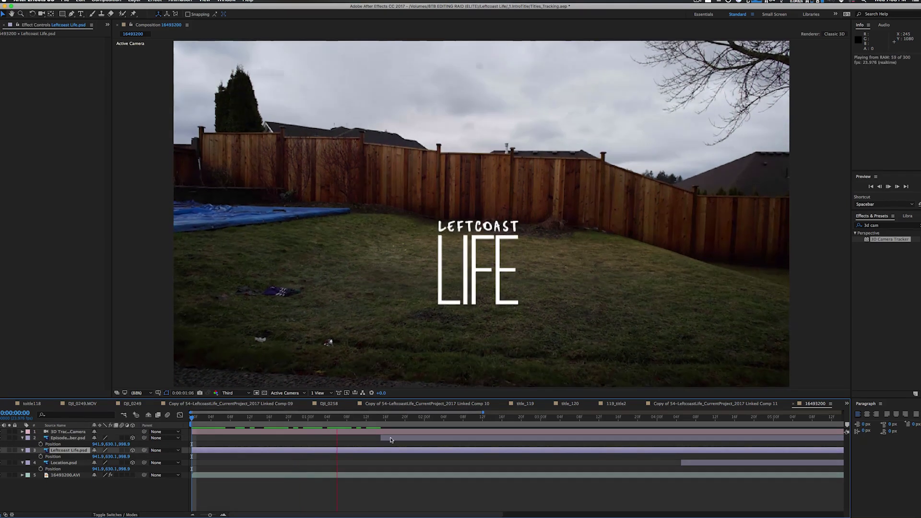
Step: Shift the Episode_Number.psd layer in time so it starts at 0:00:02:16
left_click(458, 439)
left_click_drag(459, 441, 690, 441)
left_click_drag(191, 419, 504, 432)
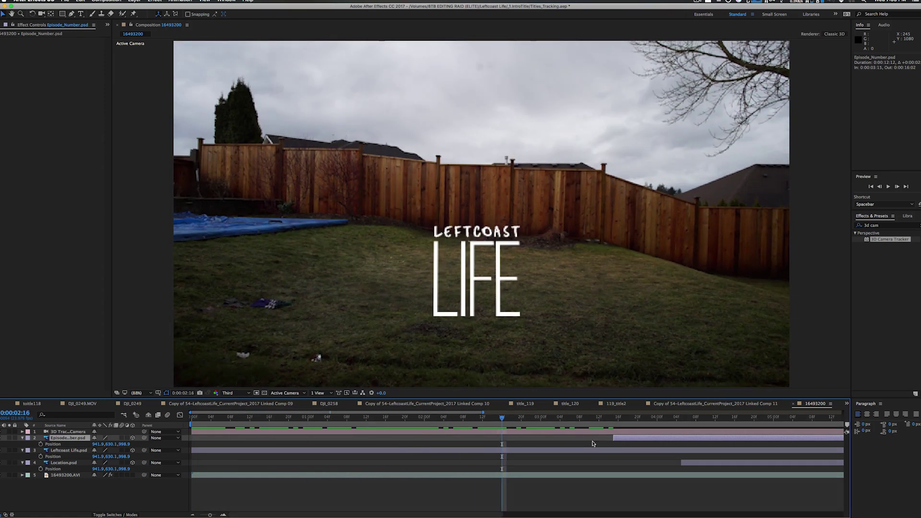
left_click_drag(623, 442, 511, 440)
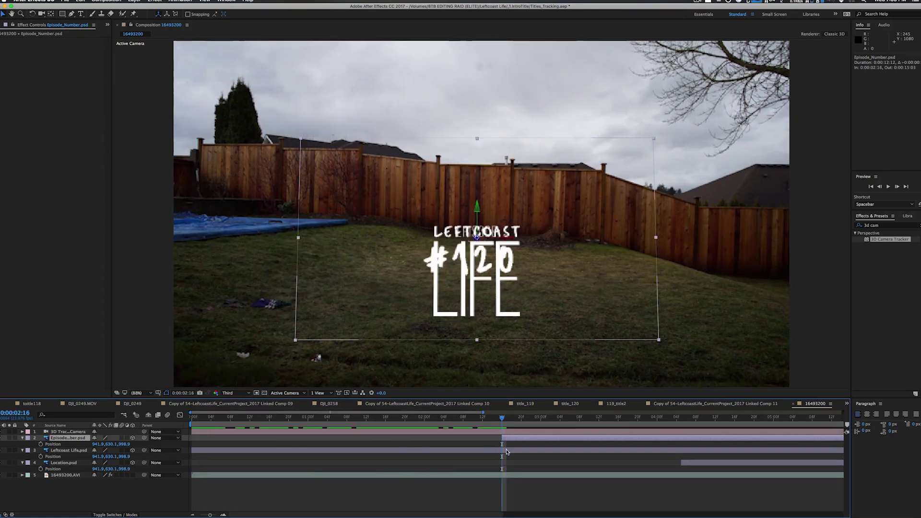
Step: Split the Leftcoast Life.psd layer at 0:00:02:16 and delete the part after the split
left_click(506, 451)
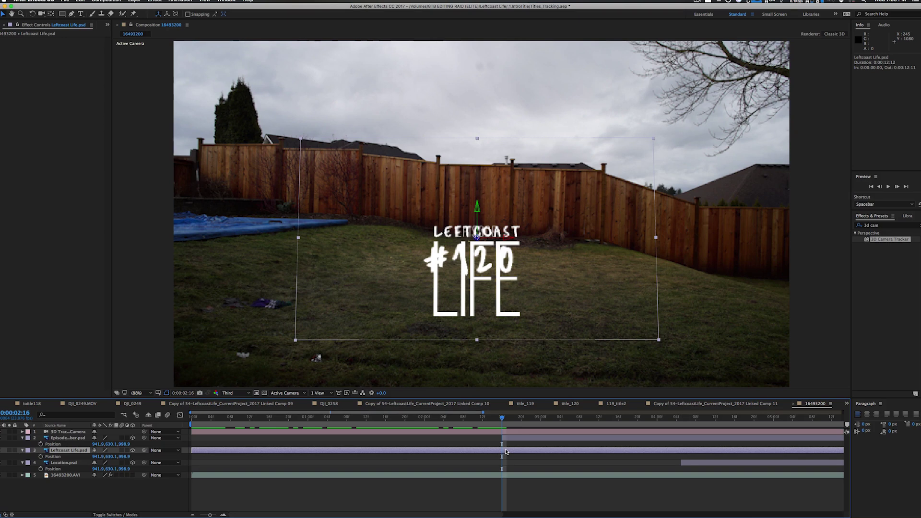
key("super+shift+d")
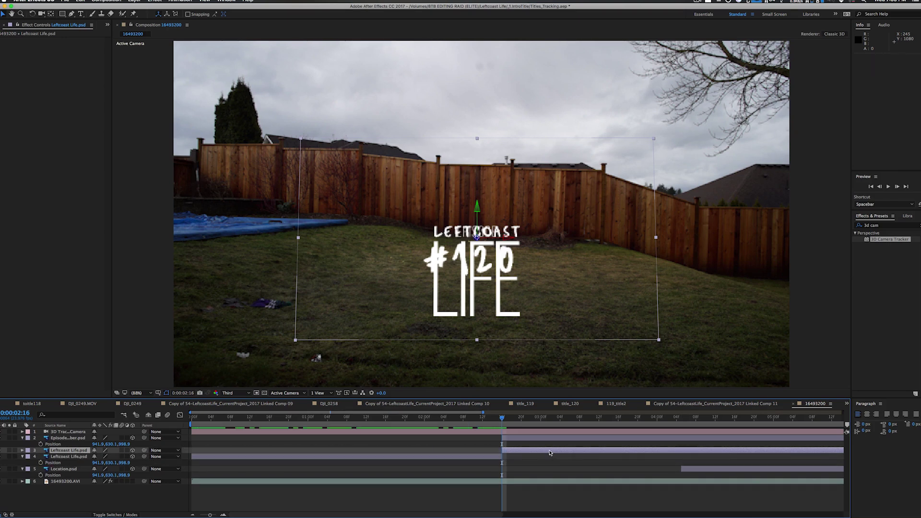
key("Delete")
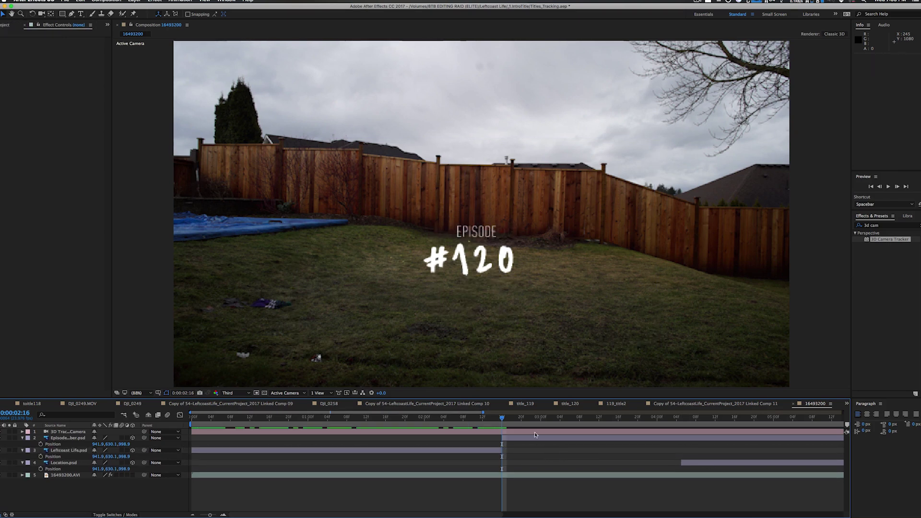
Step: Play the sequence, split the Episode_Number.psd layer at 0:00:04:06 and delete its second part
key("space")
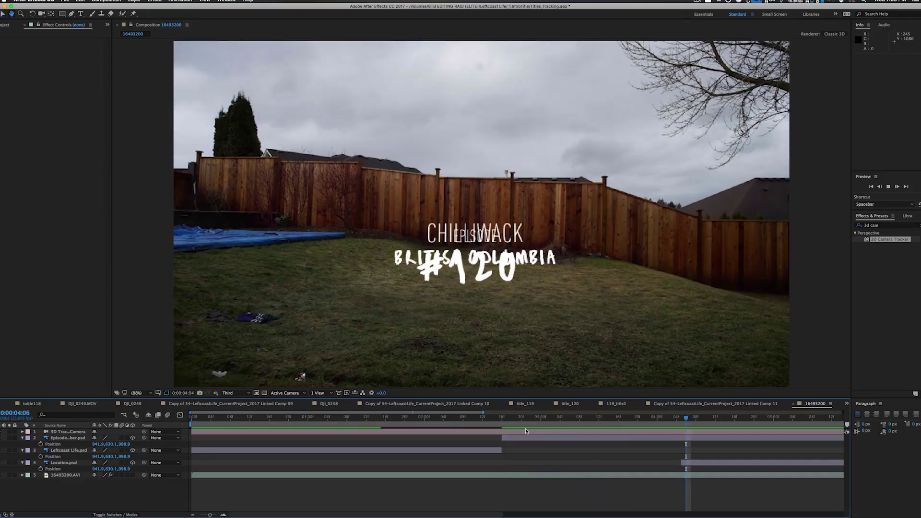
key("space")
key("space")
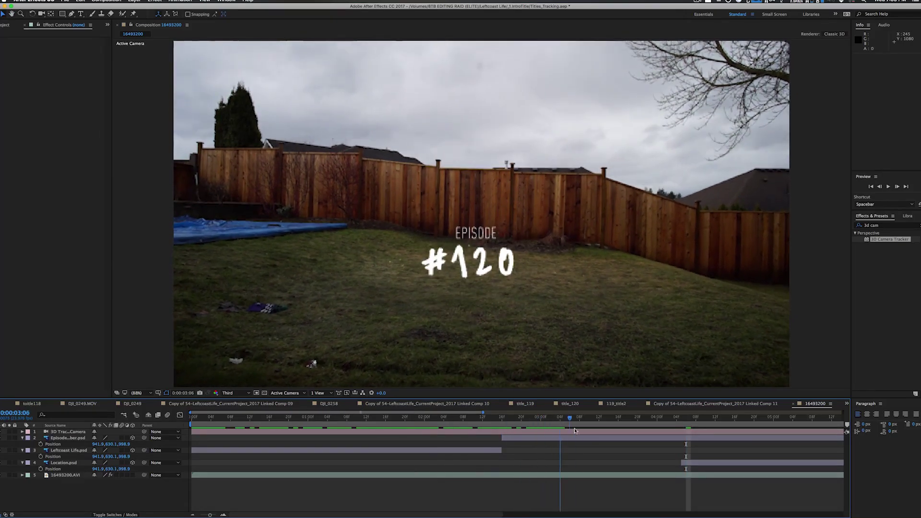
mouse_move(674, 435)
left_mouse_down()
mouse_move(625, 435)
mouse_move(683, 435)
left_mouse_up()
left_click(685, 437)
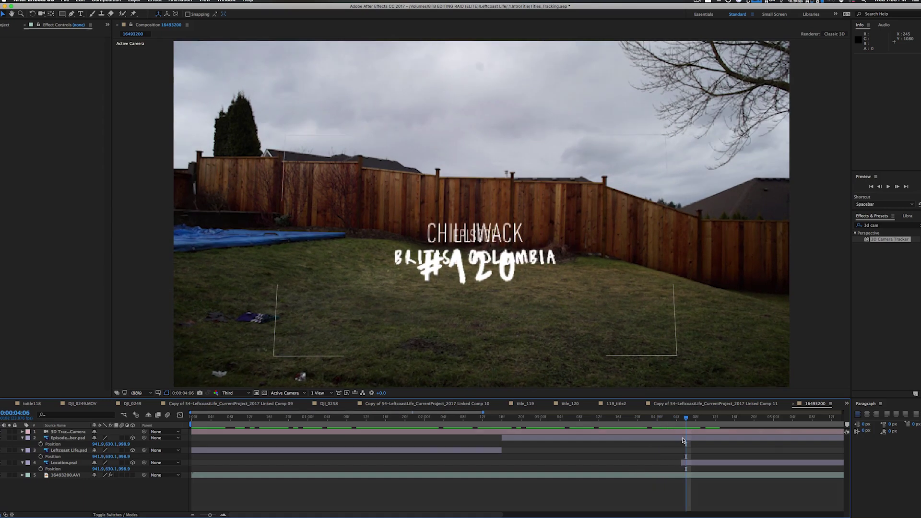
right_click(683, 439)
left_click(662, 451)
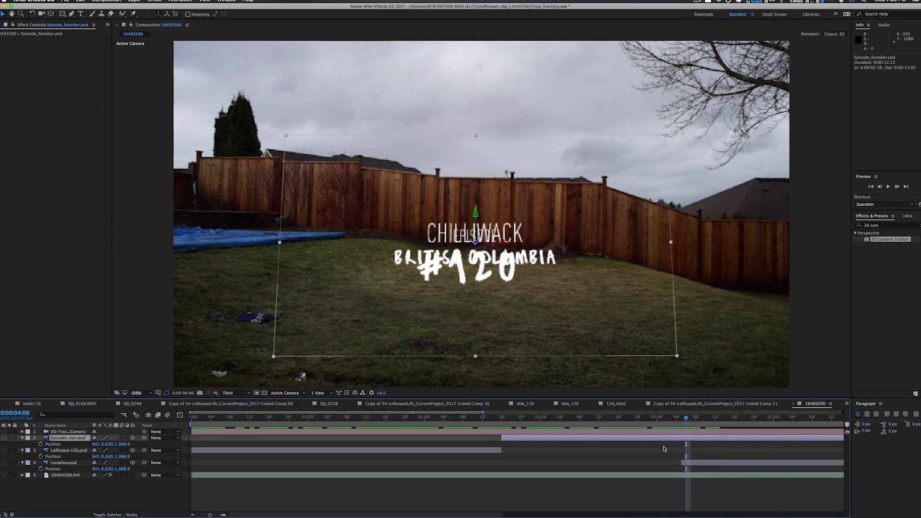
key("super+shift+d")
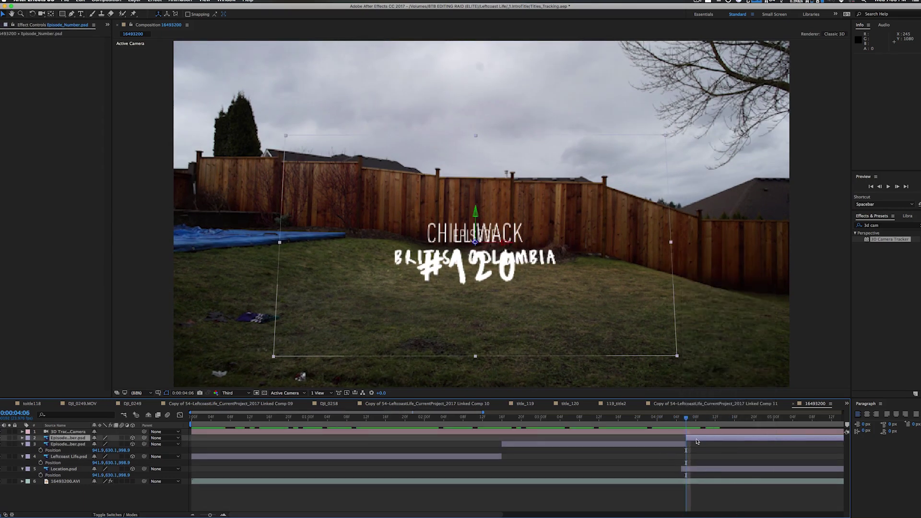
key("Delete")
Step: Shift the Location.psd layer to start at 0:00:04:06 and preview the change from the episode title to the location title
left_click_drag(690, 464, 695, 464)
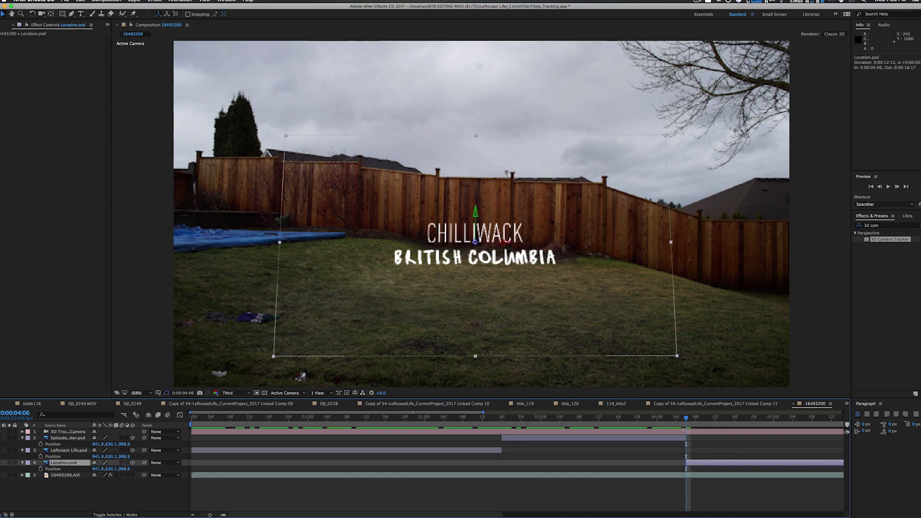
left_click_drag(683, 426, 555, 442)
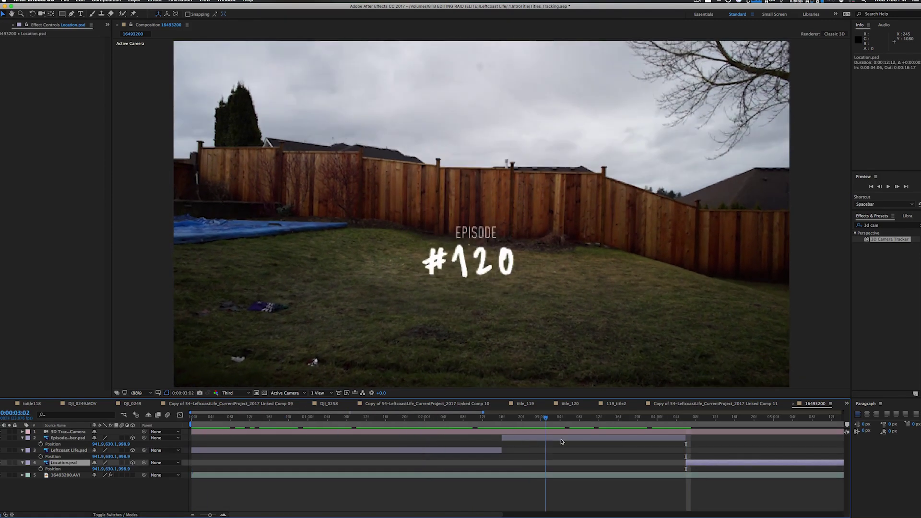
key("space")
left_click_drag(689, 443, 720, 437)
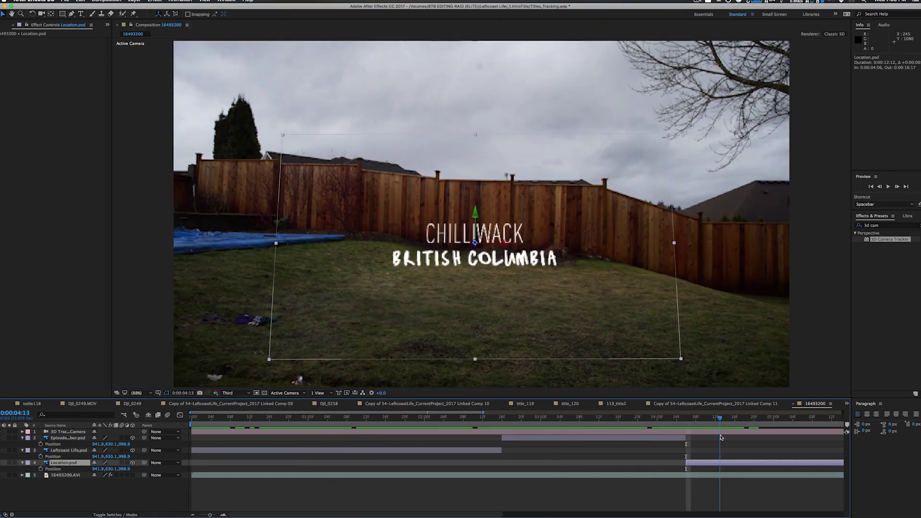
key("space")
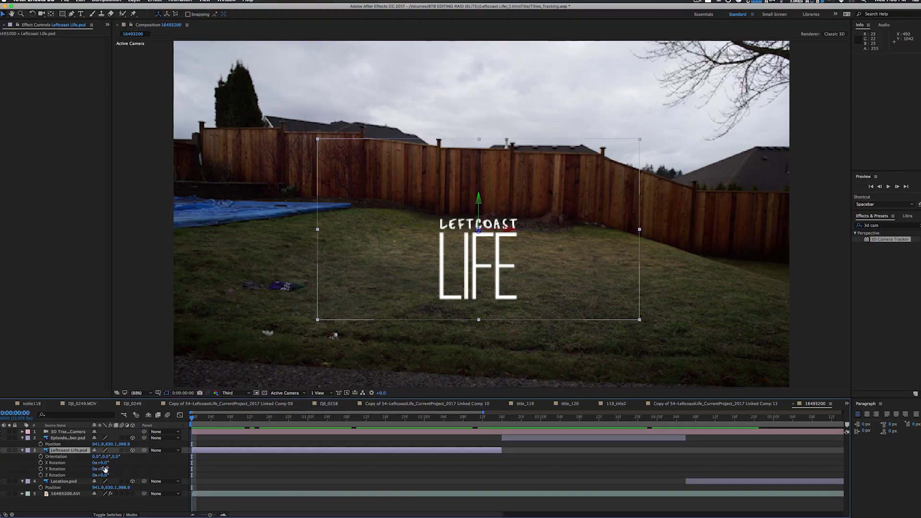
Step: Set the Y Rotation of the Leftcoast Life.psd layer to 8° and scrub the opening to check the tilted title
left_click_drag(101, 469, 108, 468)
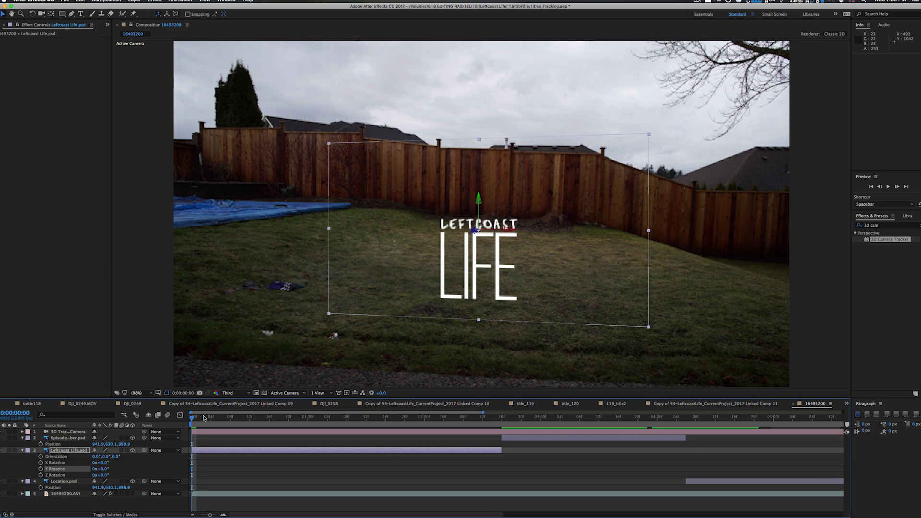
left_click_drag(207, 419, 259, 443)
key("Home")
Step: Bring up the project's list of files and compositions
left_click(36, 161)
left_click(108, 24)
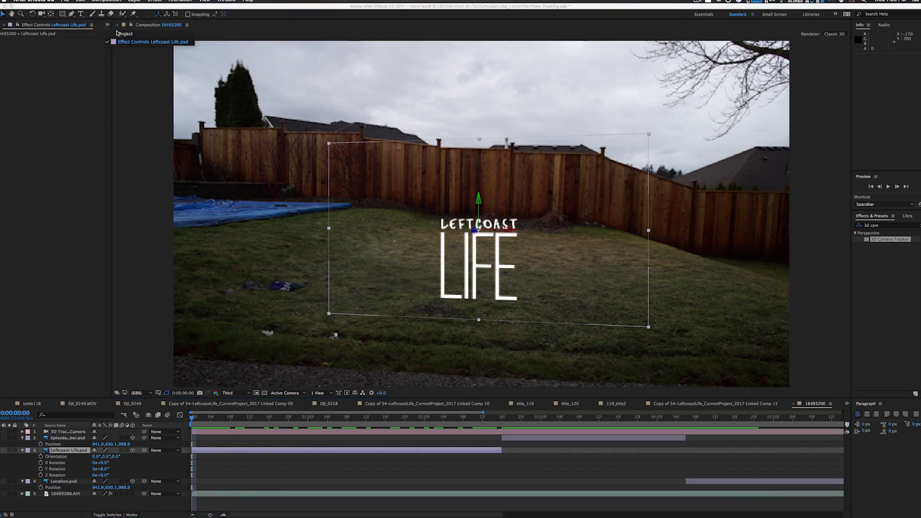
left_click(115, 35)
left_click(57, 232)
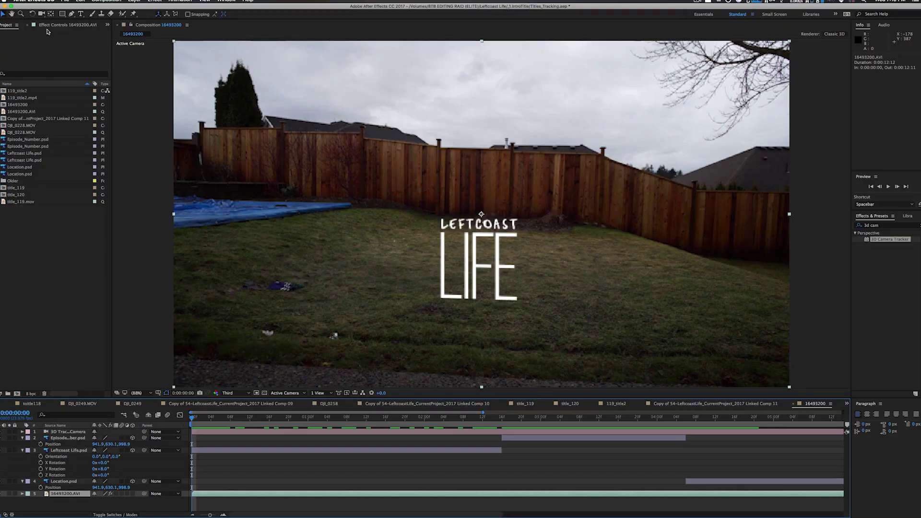
Step: Examine the Advanced settings of the 3D Camera Tracker effect on the 16493200.AVI layer
left_click(50, 27)
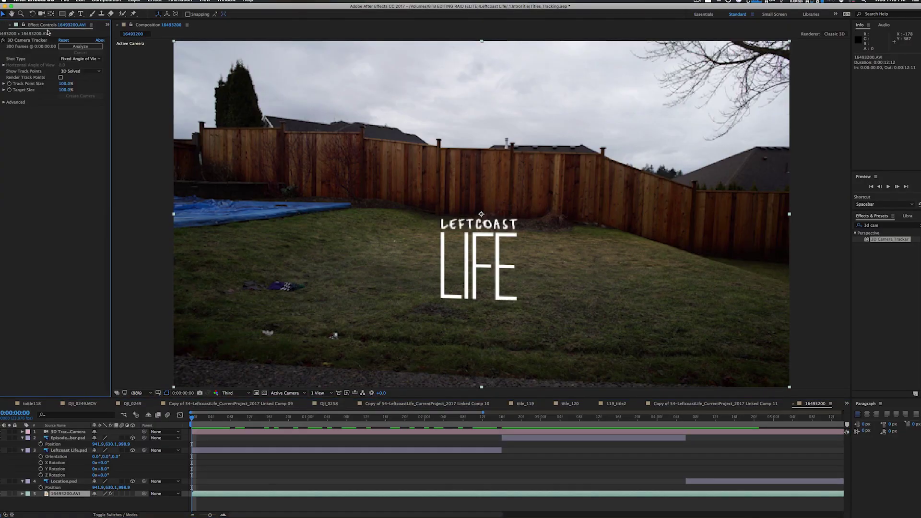
left_click(4, 102)
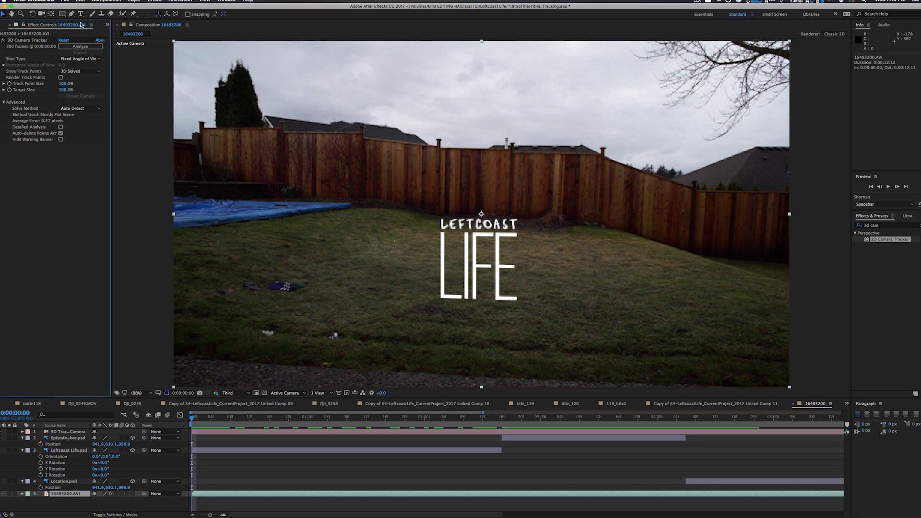
scroll(99, 25, "up", 1)
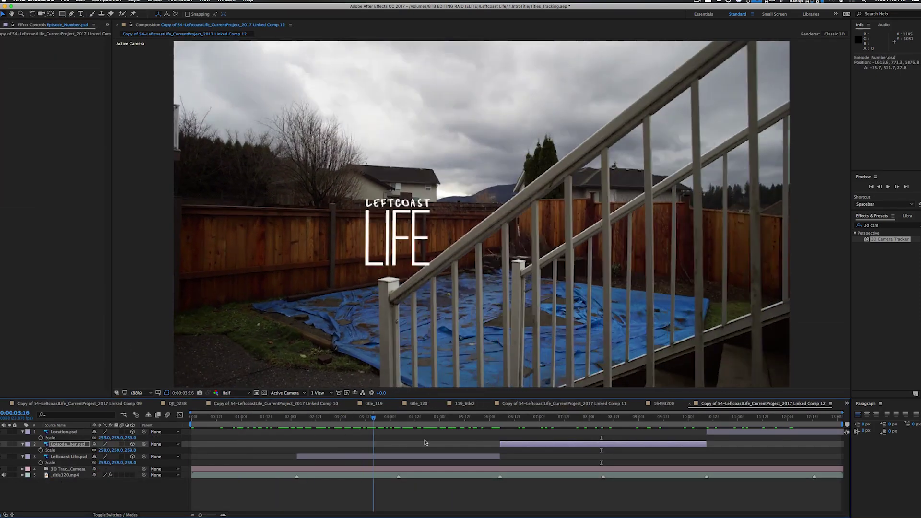
Step: Find the Gaussian Blur effect and apply it to the Chilliwack, British Columbia location title at 0:00:10:23
left_click_drag(425, 442, 735, 428)
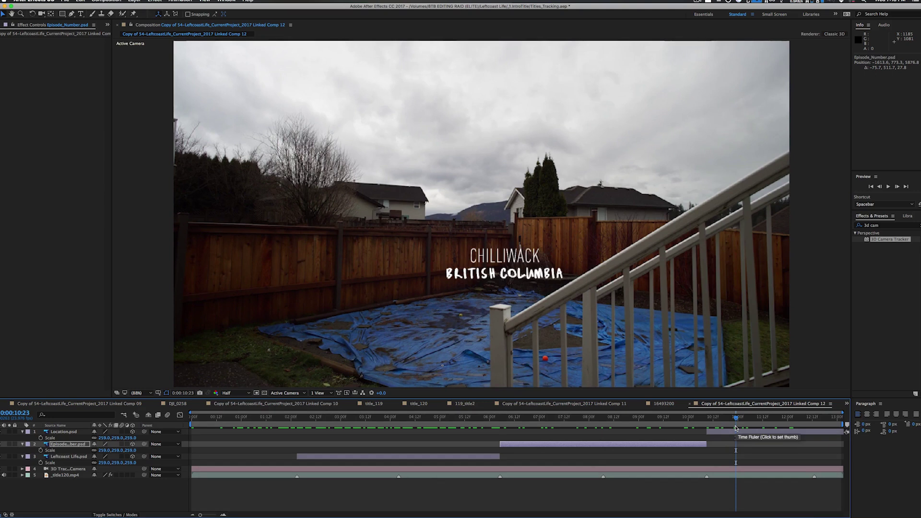
left_click(890, 226)
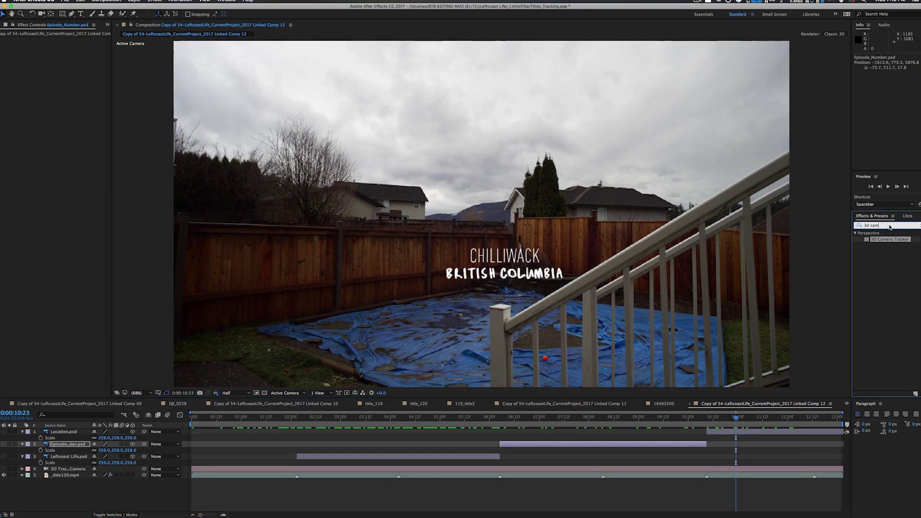
type("gu")
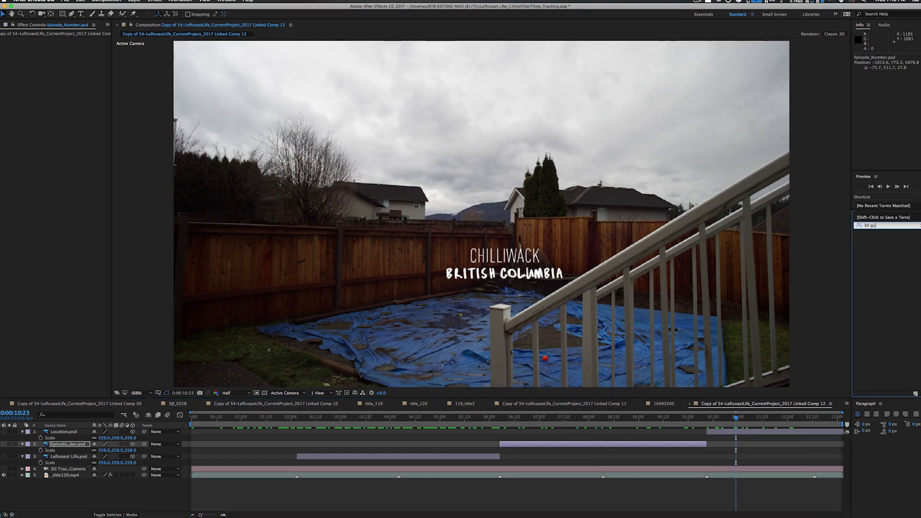
key("BackSpace")
key("BackSpace")
key("BackSpace")
key("BackSpace")
key("BackSpace")
type("ga")
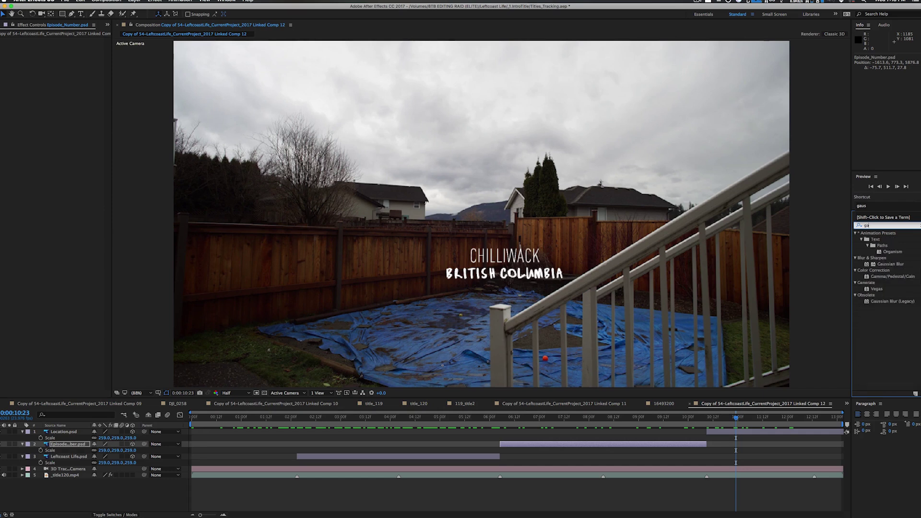
type("u")
left_click_drag(891, 239, 502, 272)
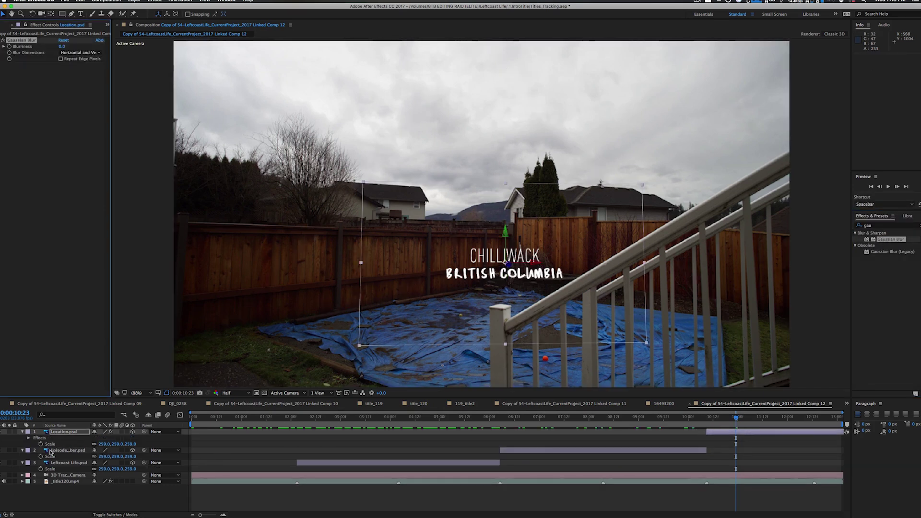
Step: Expand the Gaussian Blur properties of the Location.psd layer and add a Blurriness keyframe at 0:00:10:23
left_click(59, 434)
left_click(55, 452)
left_click(64, 433)
left_click(29, 438)
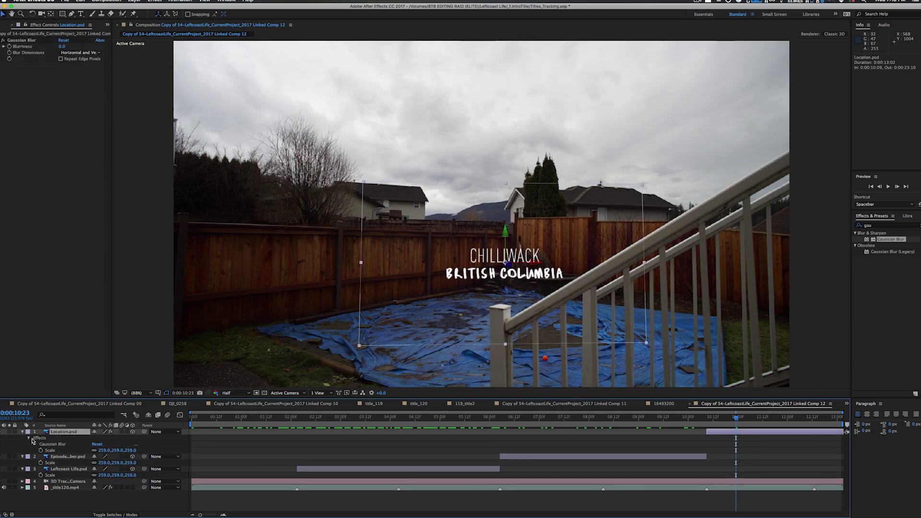
left_click(36, 444)
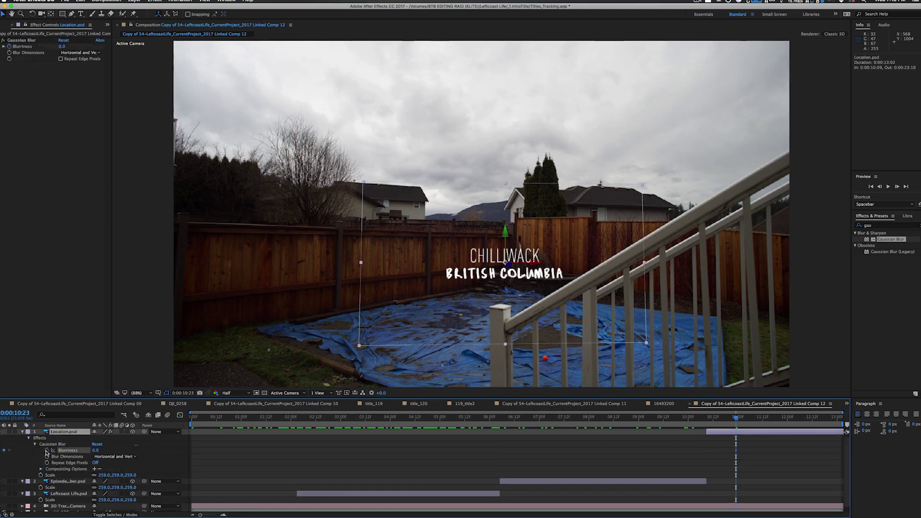
left_click(66, 451)
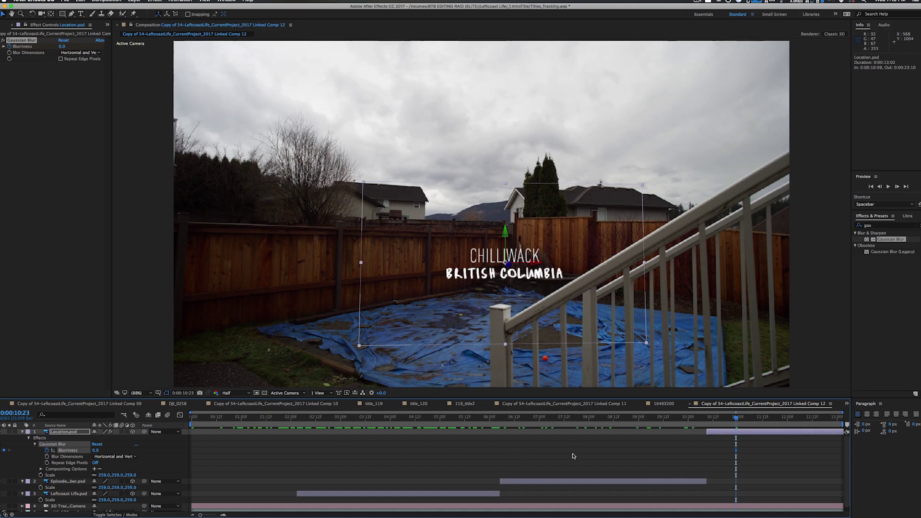
Step: Shift the Blurriness keyframe to 0:00:10:18, add a 31.1 Blurriness keyframe at 0:00:10:23, and advance to 0:00:11:04
left_click_drag(723, 451, 725, 451)
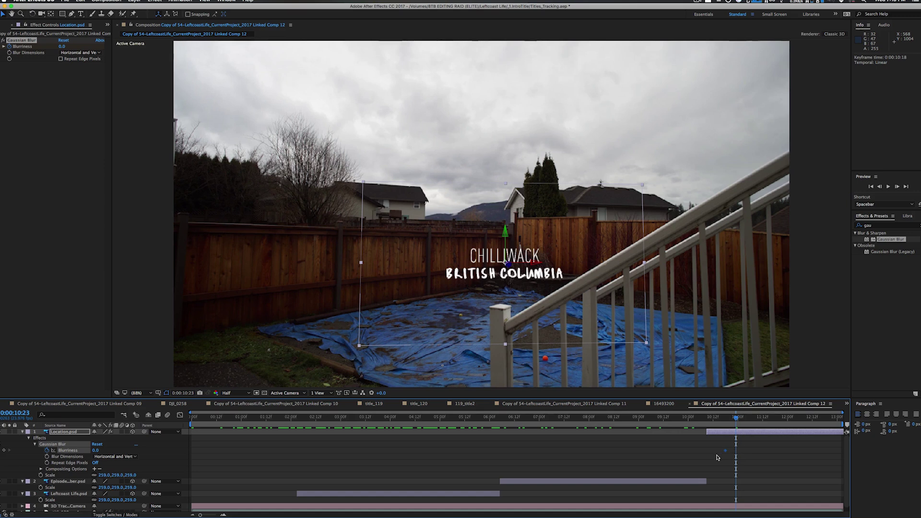
left_click_drag(102, 452, 218, 456)
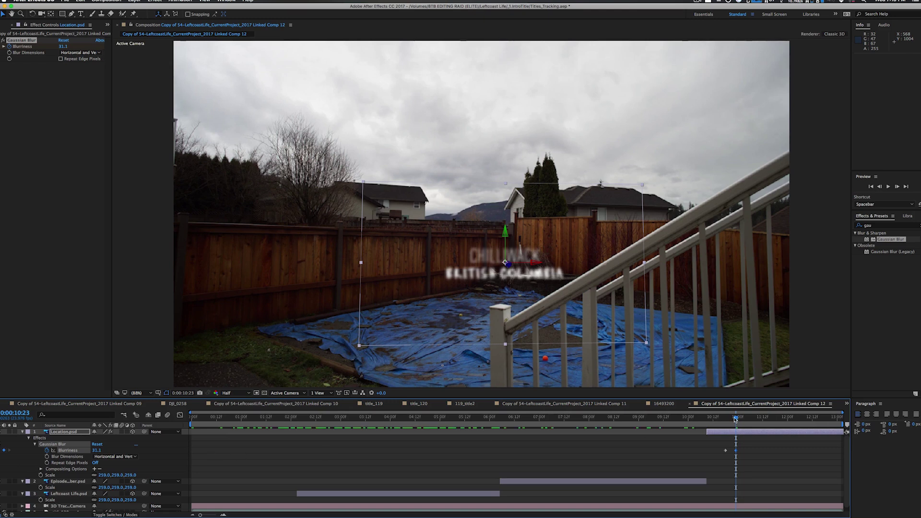
mouse_move(733, 420)
left_mouse_down()
mouse_move(725, 420)
mouse_move(745, 421)
left_mouse_up()
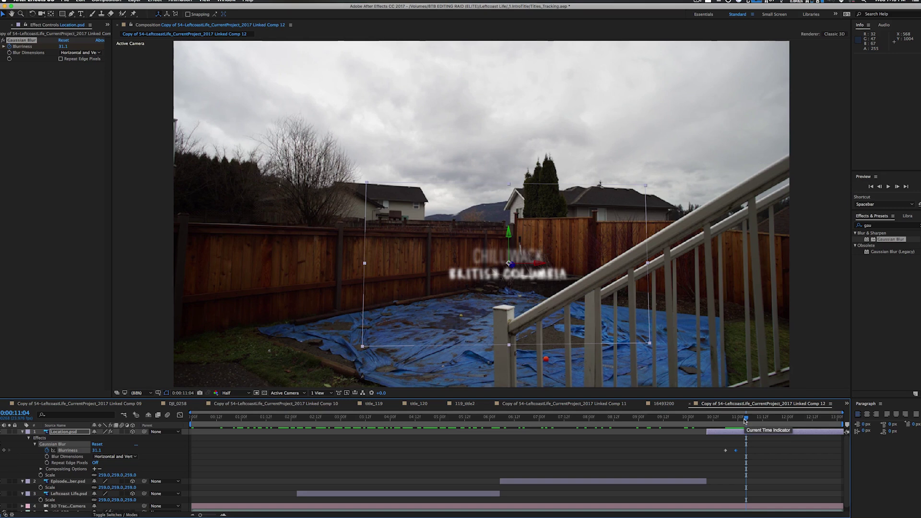